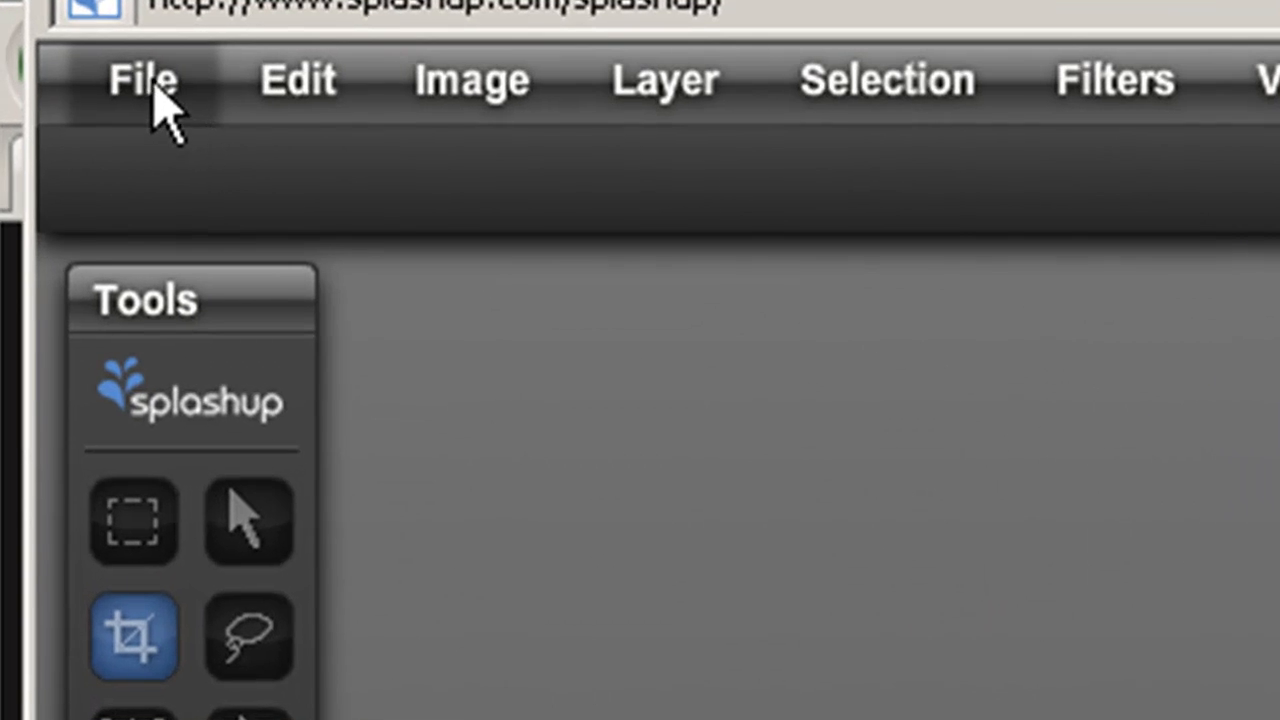
- Open the image _MG_8398.JPG from the Cows folder on the computer
click(145, 82)
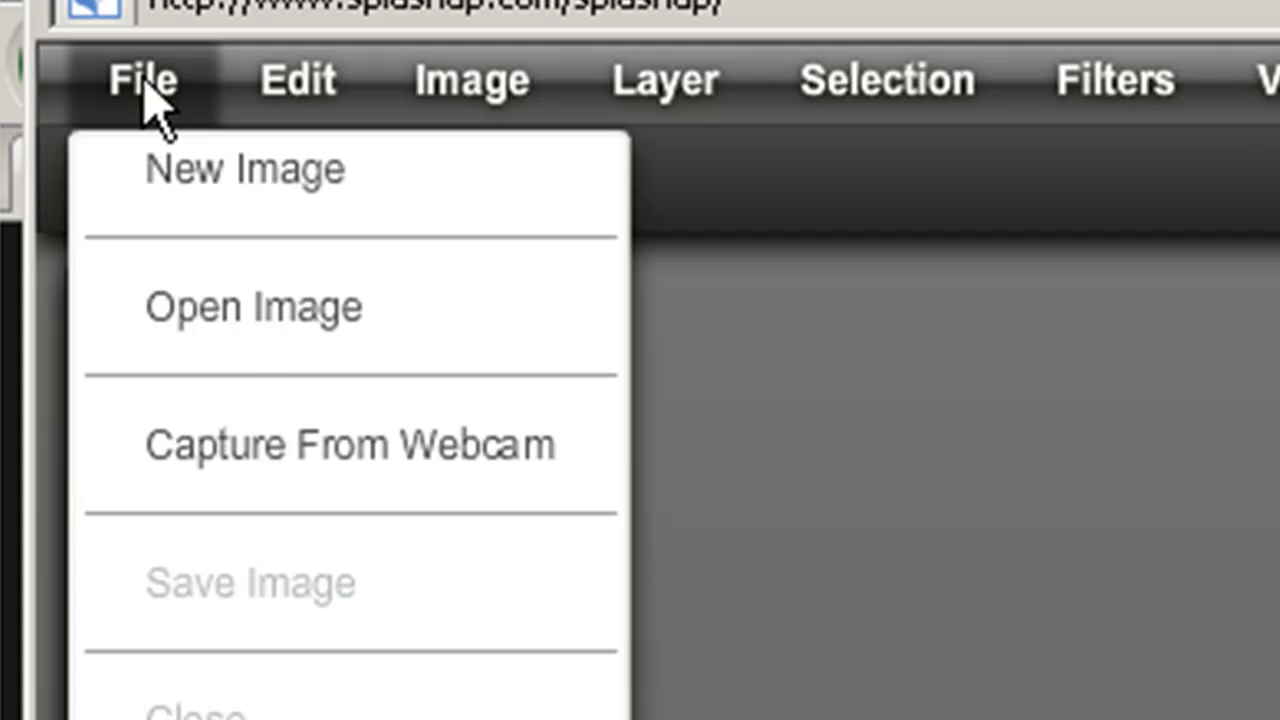
click(250, 316)
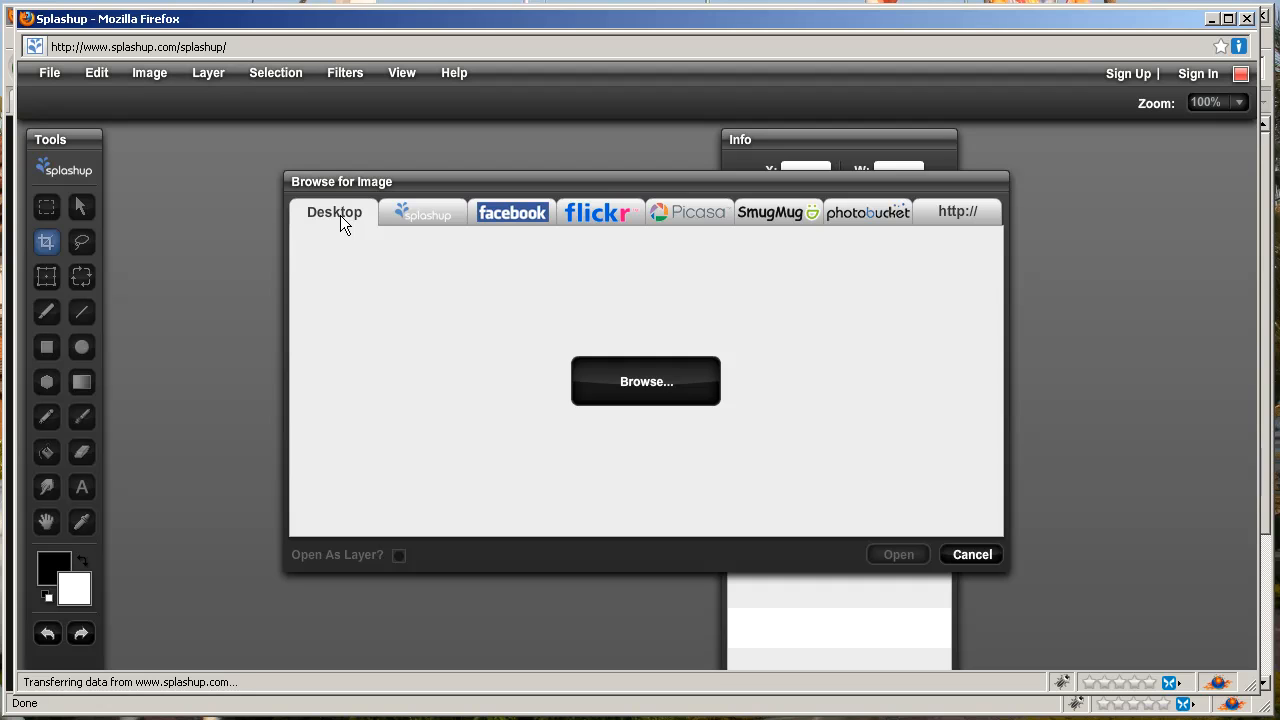
click(646, 385)
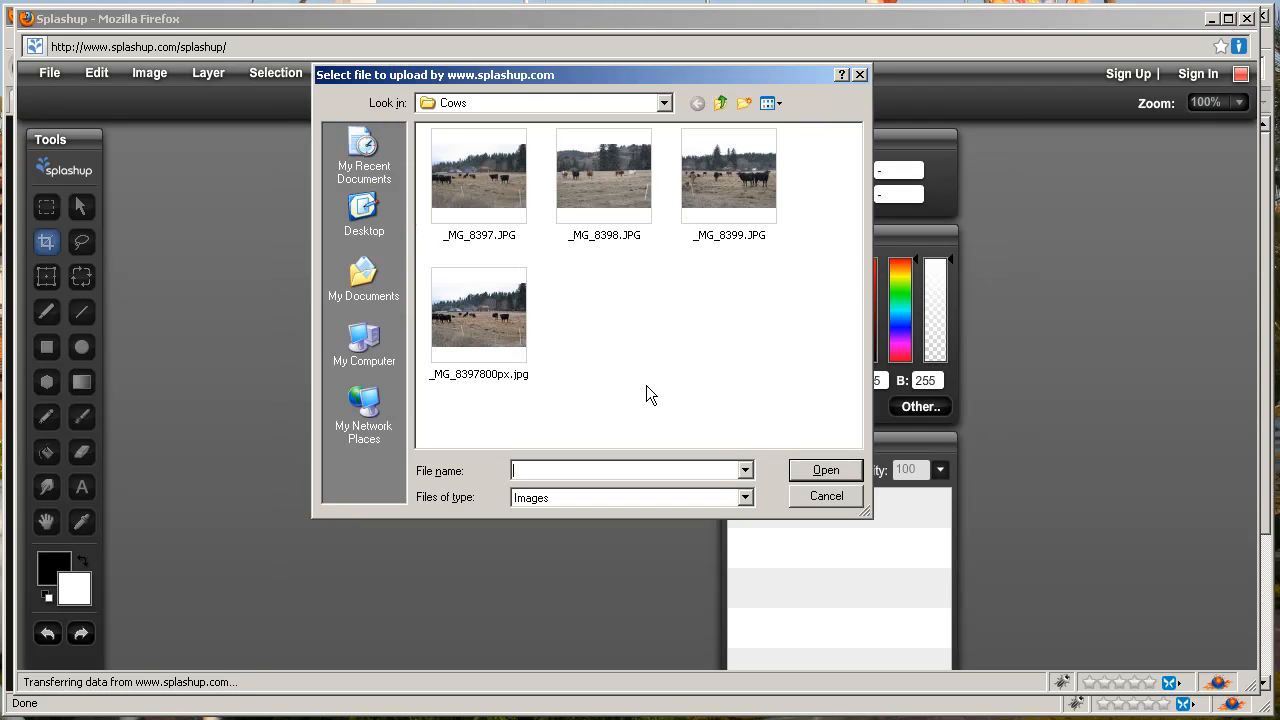
click(664, 102)
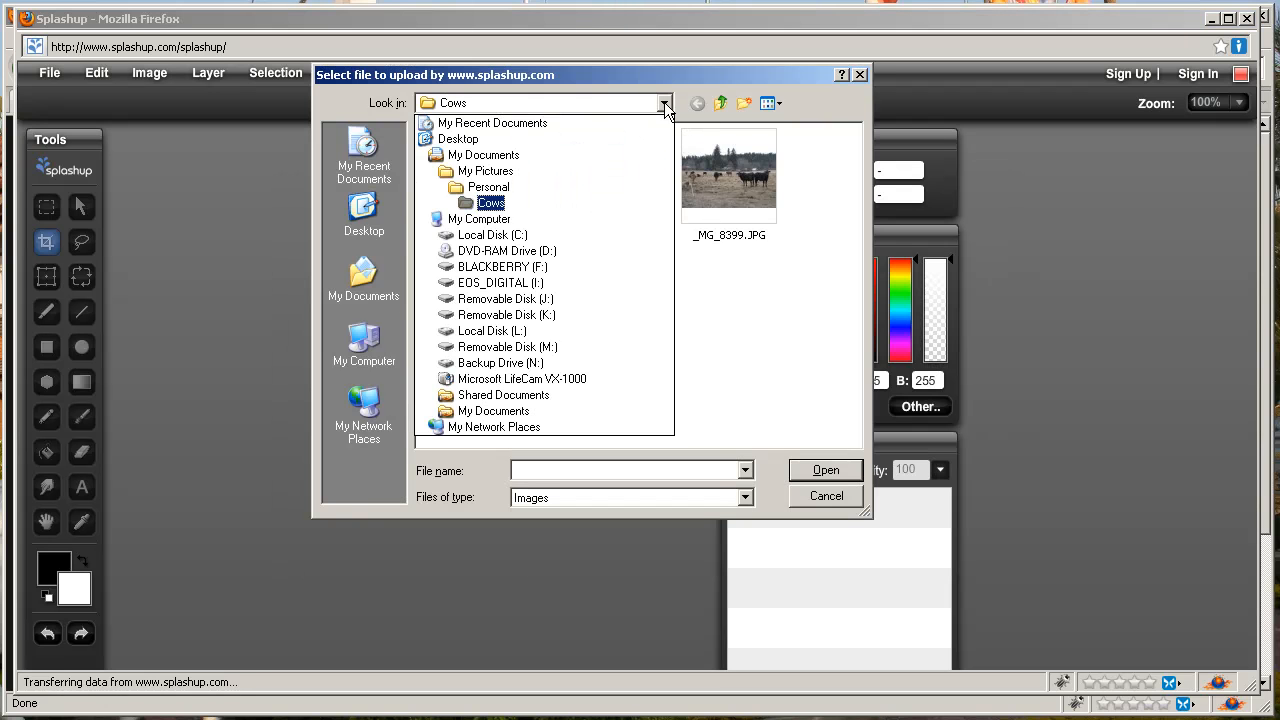
click(664, 102)
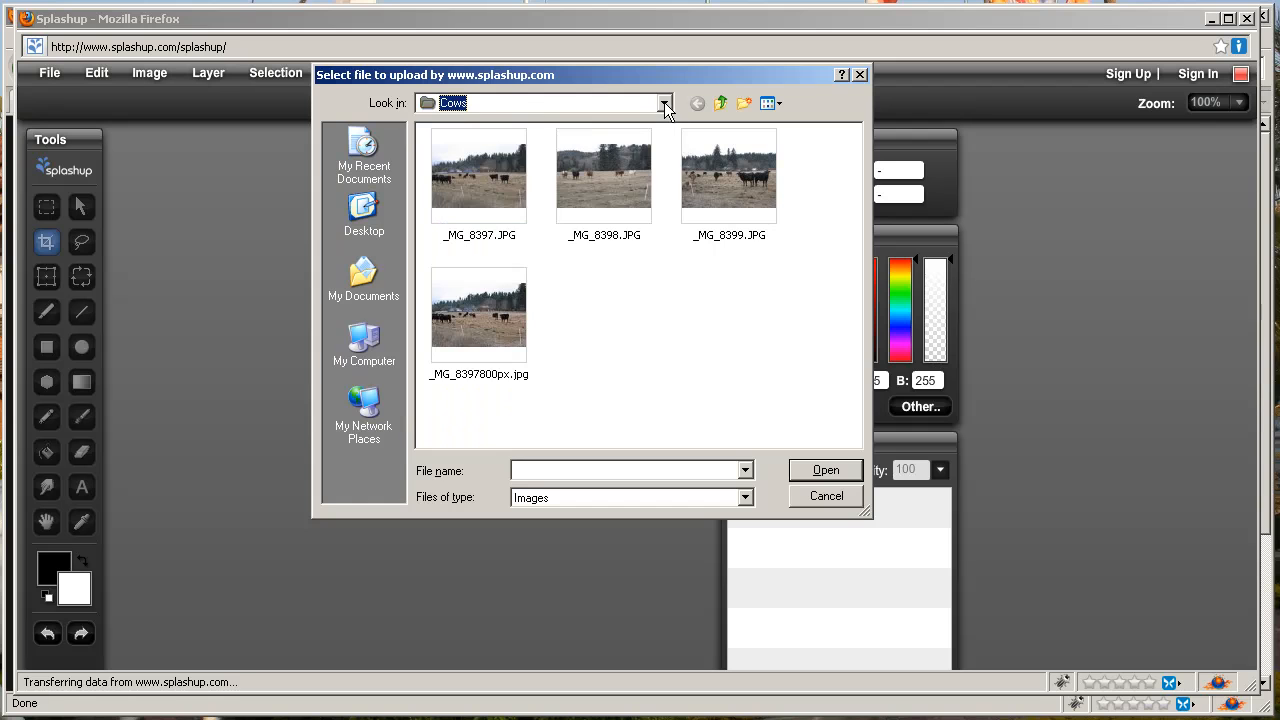
click(605, 173)
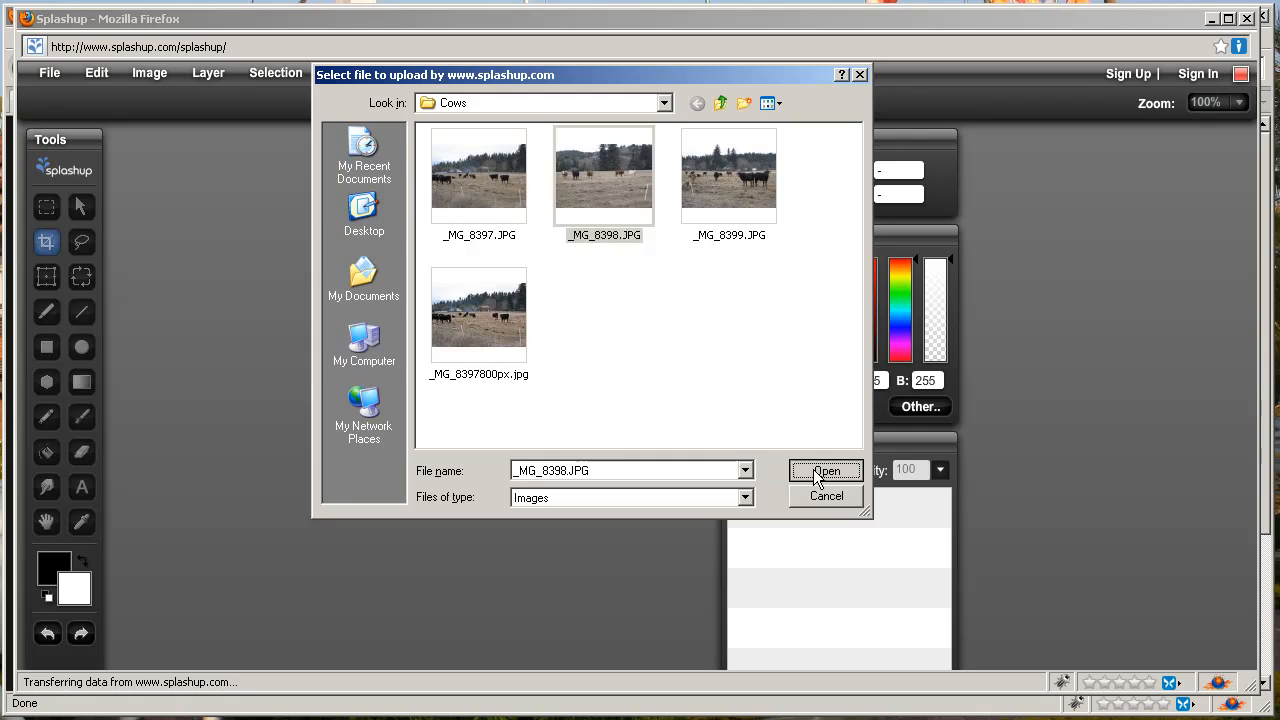
click(813, 469)
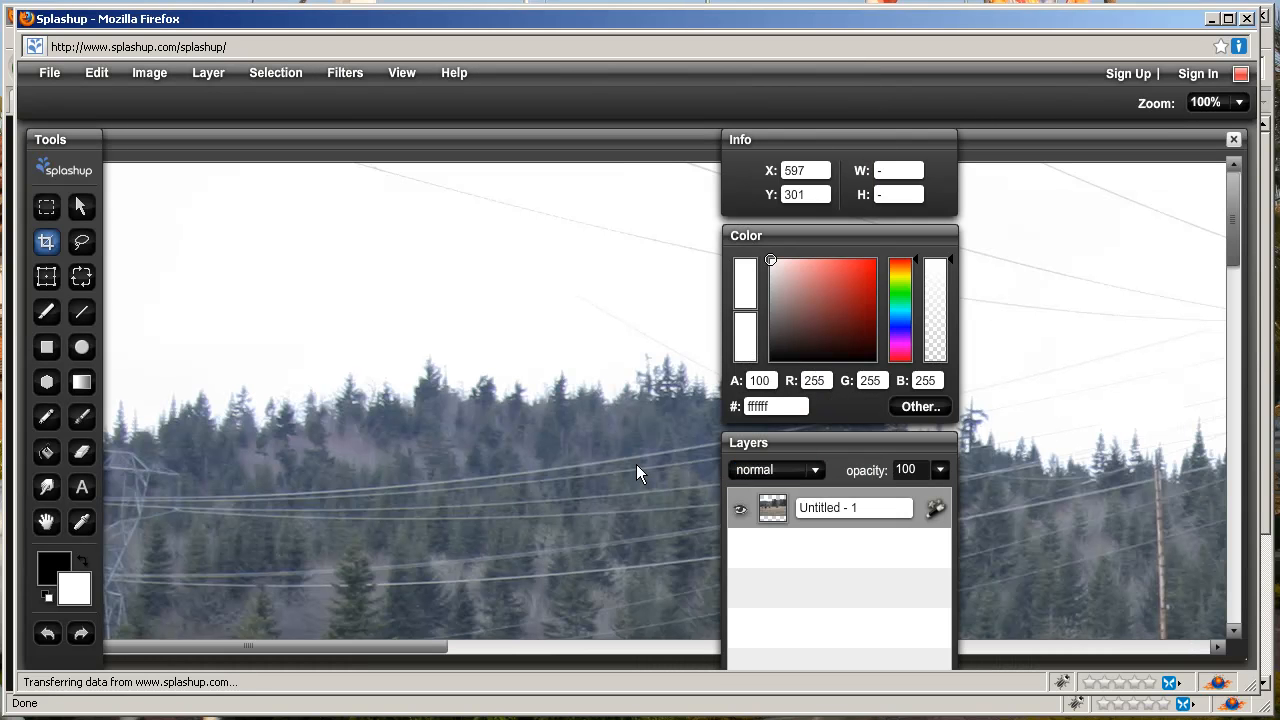
- Crop the photo to an area about 662 by 622 pixels around the black cow
drag(1233, 212, 1214, 379)
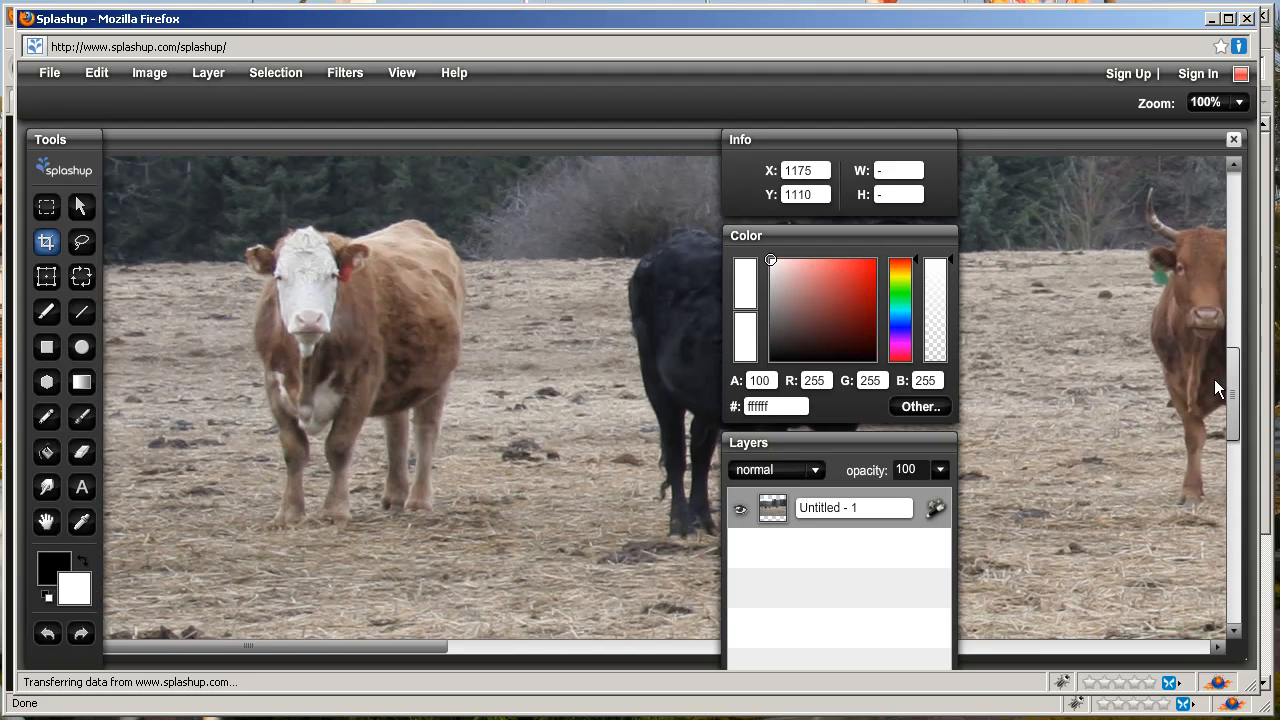
click(399, 74)
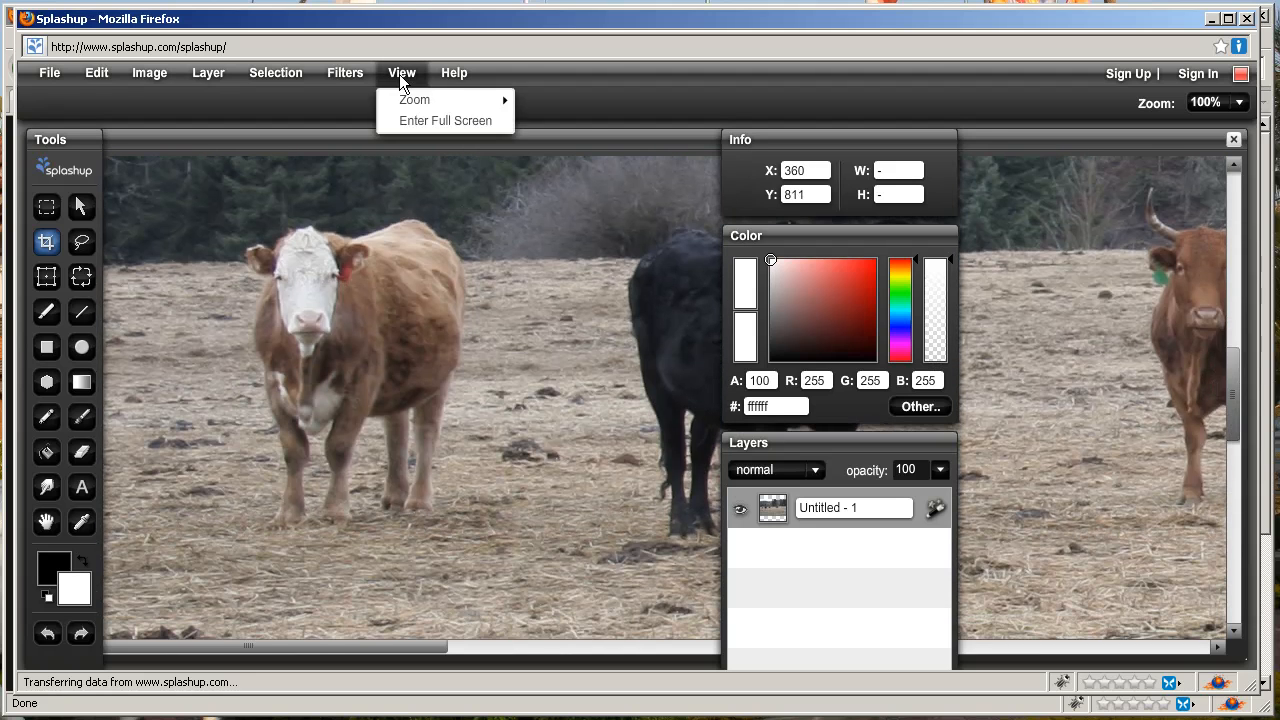
mouse_move(440, 98)
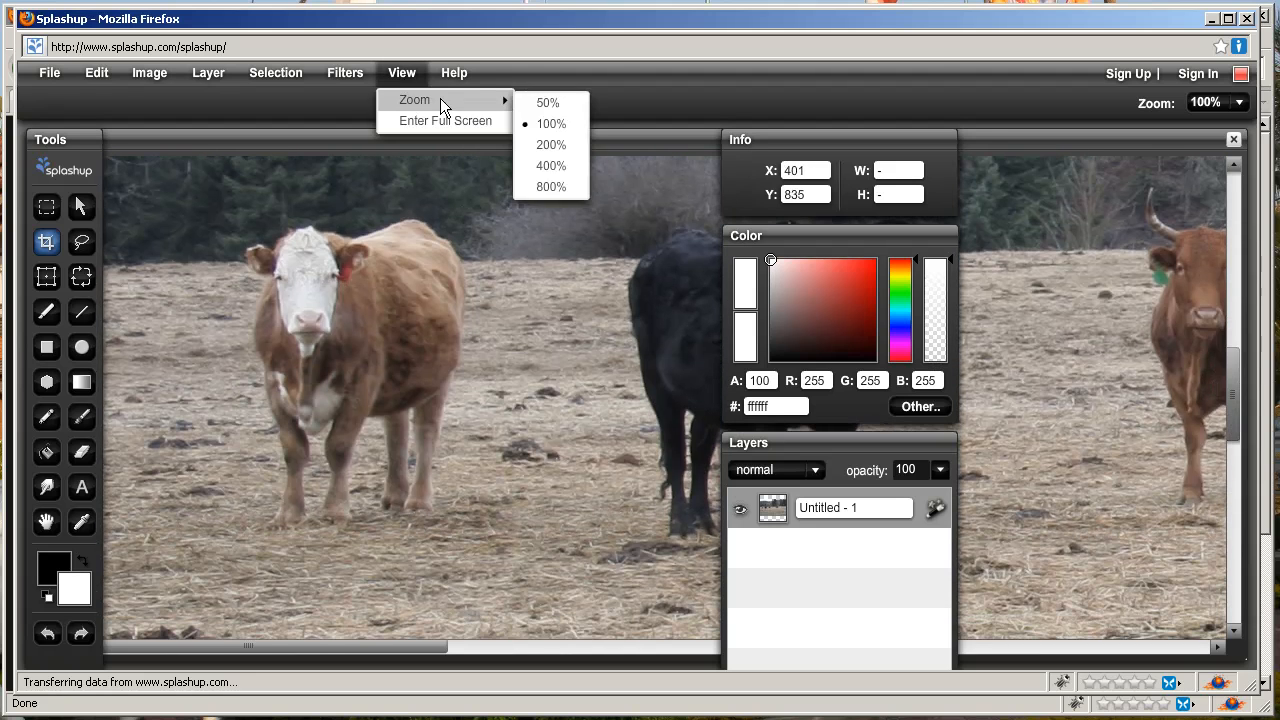
click(550, 104)
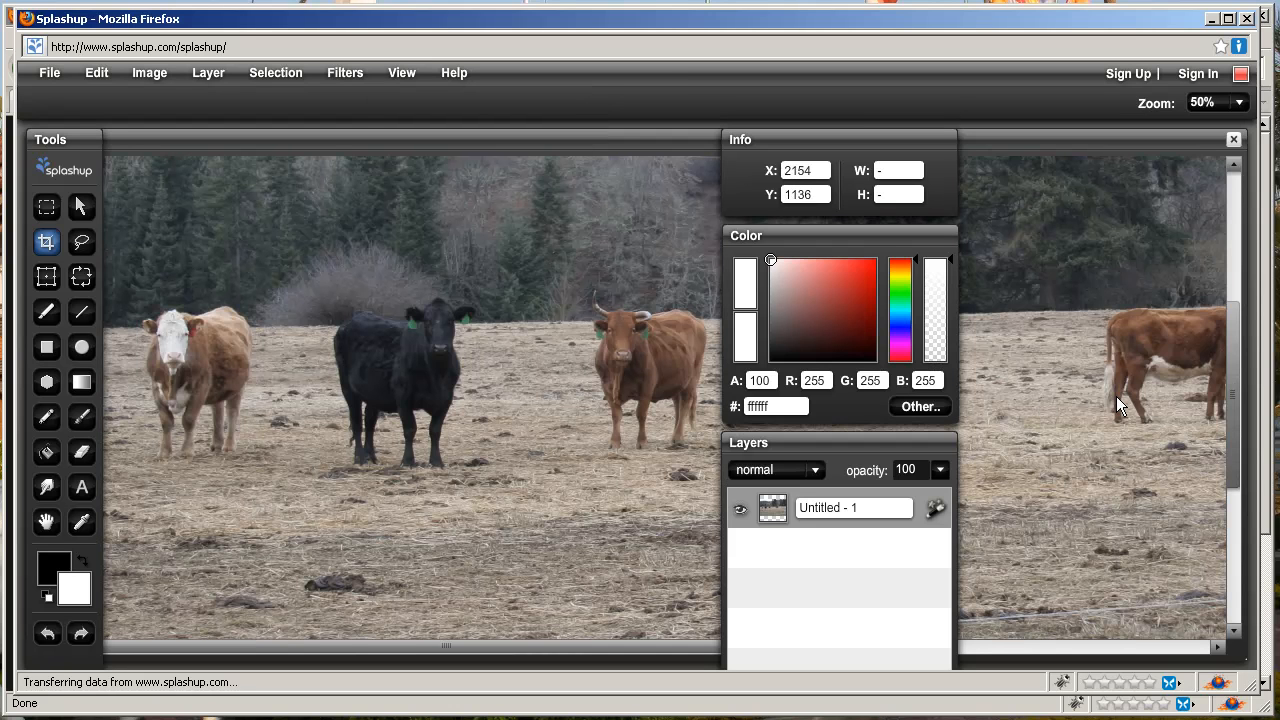
mouse_move(1230, 382)
mouse_down()
mouse_move(1228, 355)
mouse_move(1228, 377)
mouse_up()
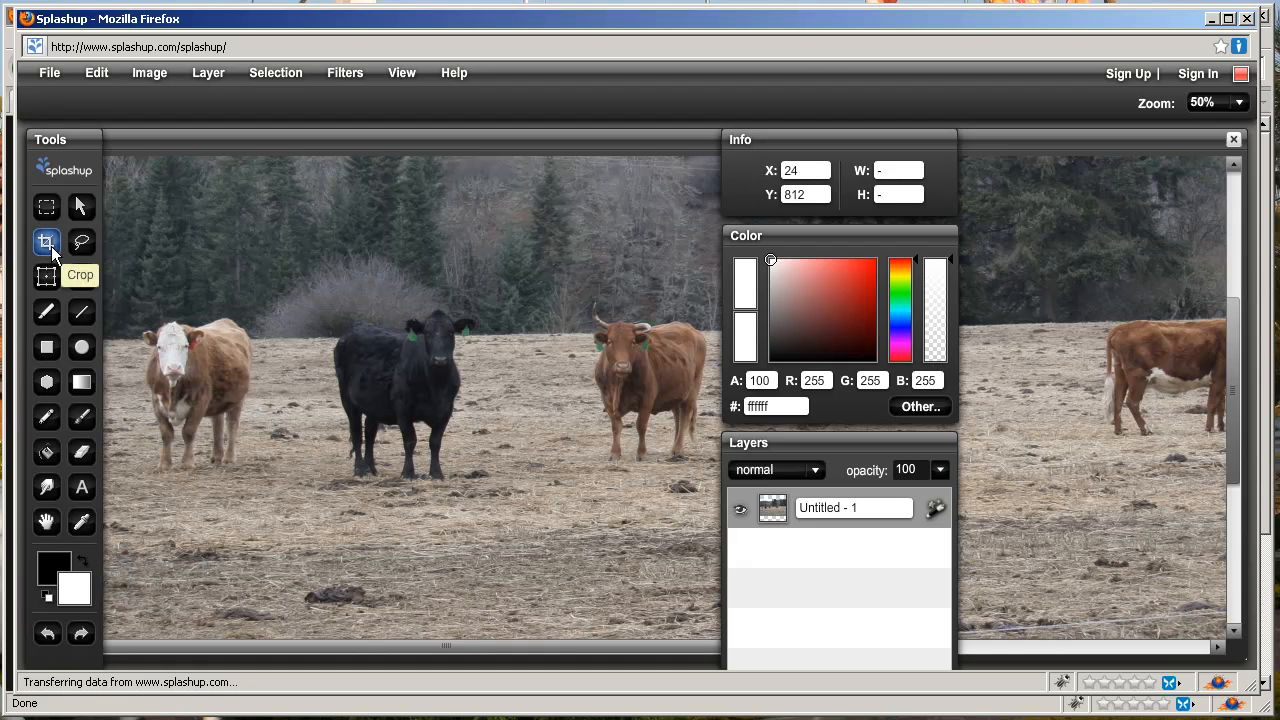
drag(260, 252, 589, 561)
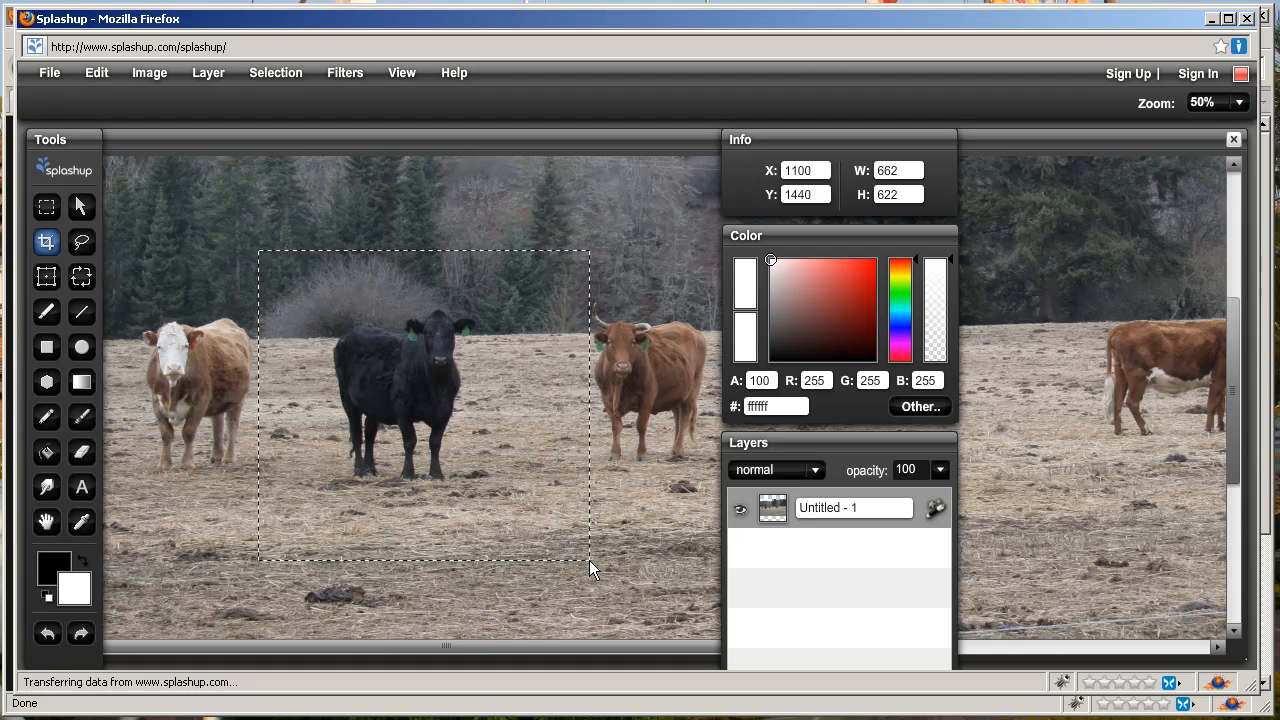
key(Return)
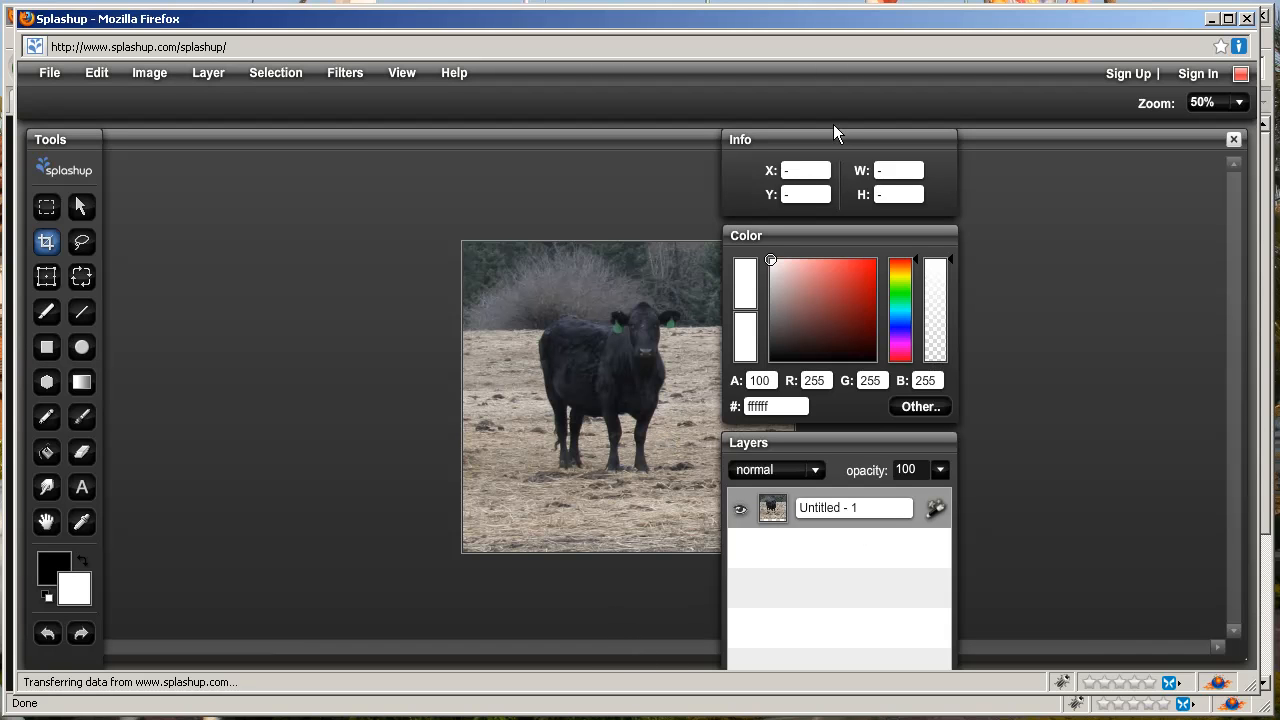
- Move the Info, Color and Layers panels aside so they no longer cover the cropped image
drag(822, 139, 996, 162)
drag(757, 235, 913, 248)
drag(786, 446, 948, 440)
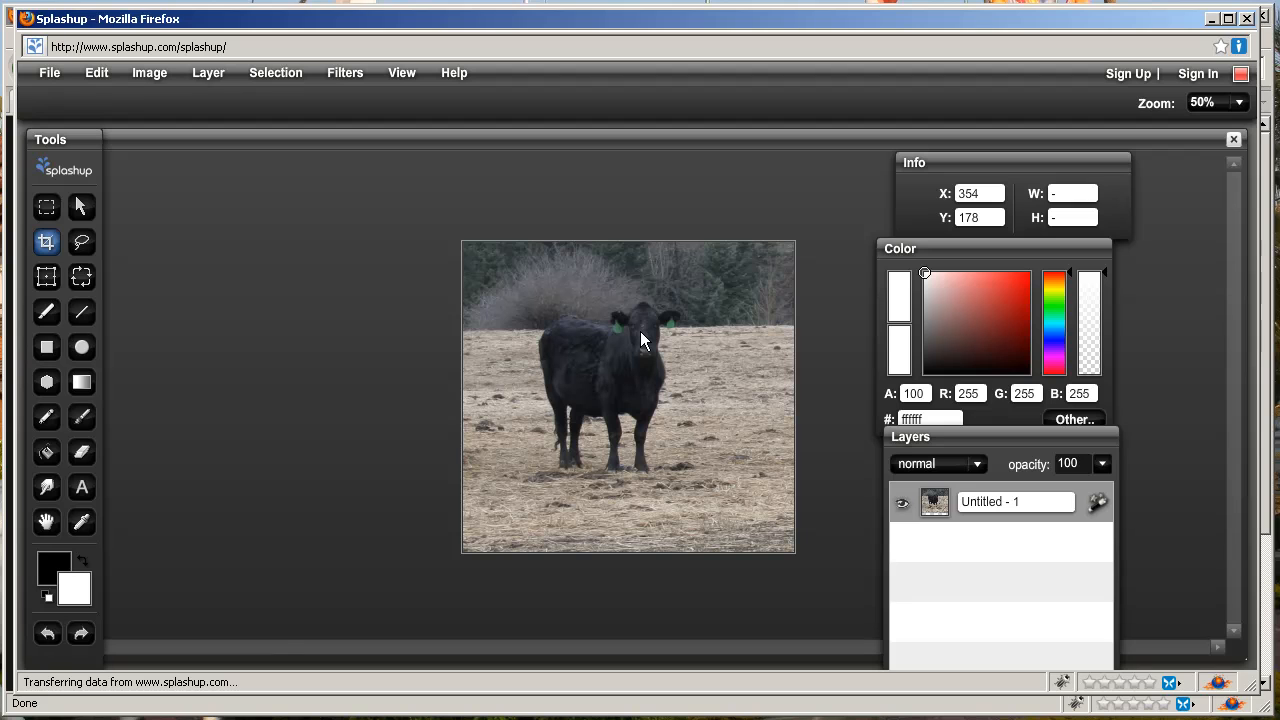
click(150, 74)
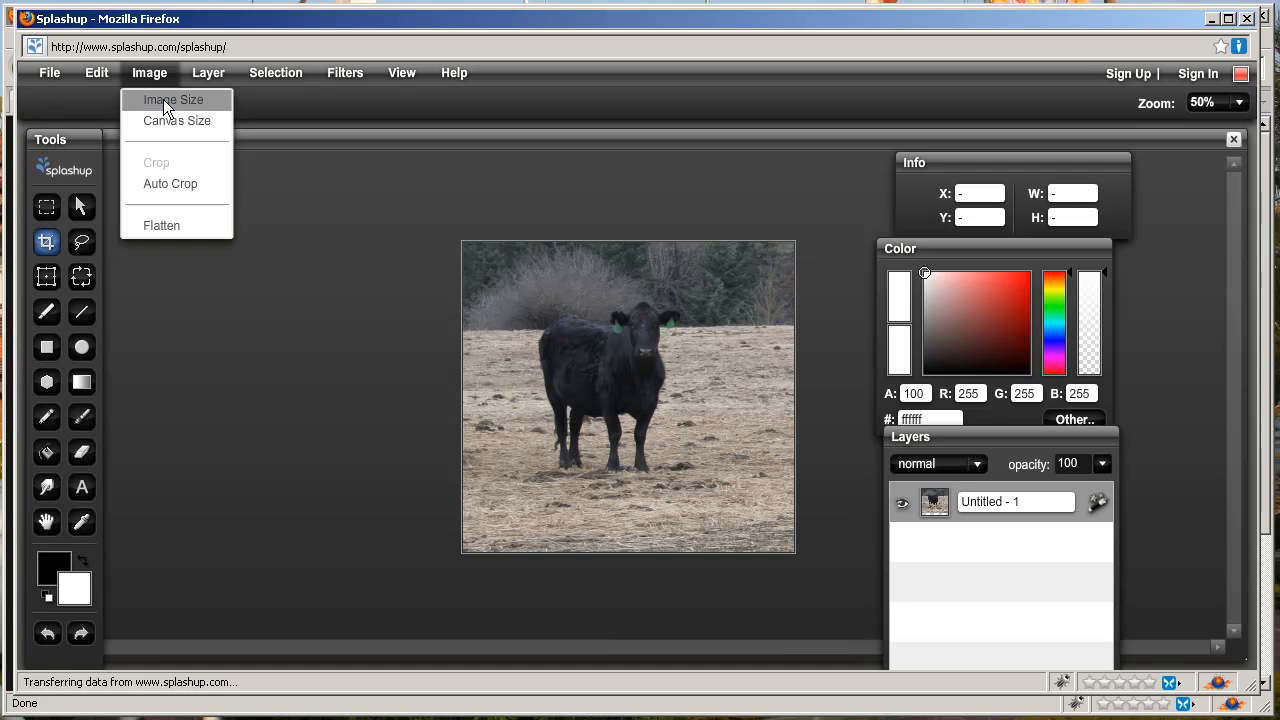
click(163, 99)
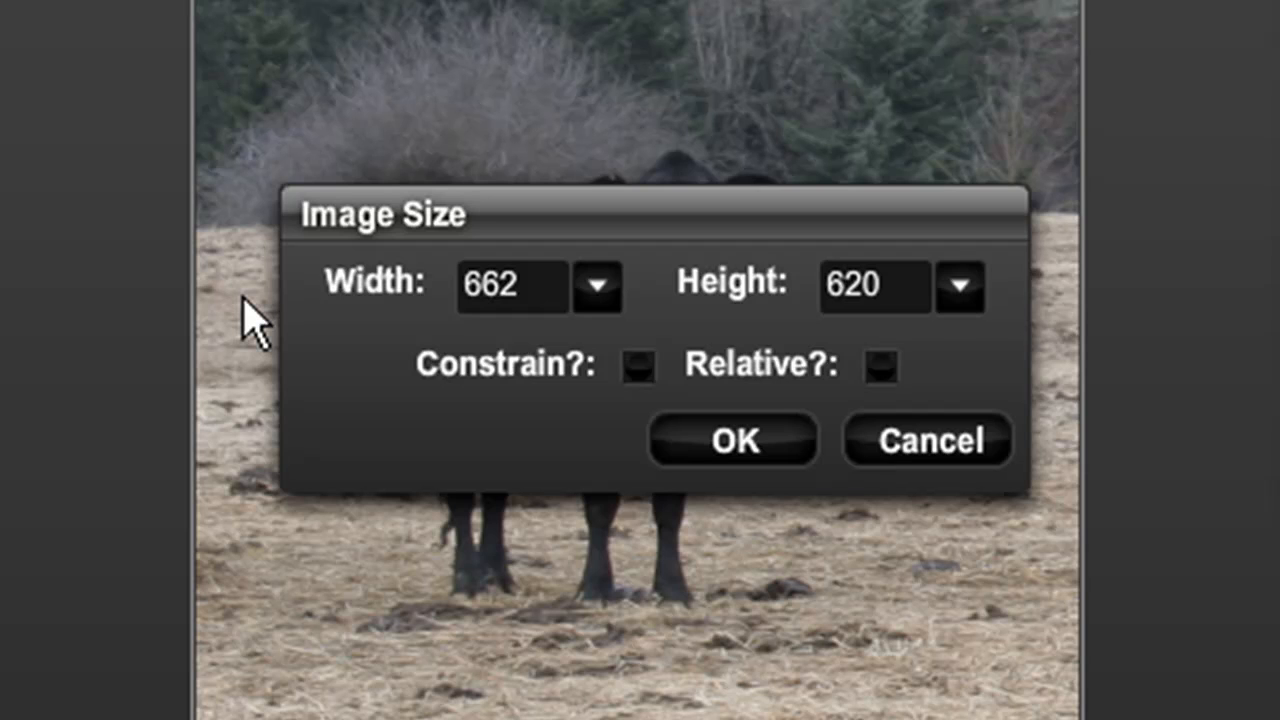
click(543, 280)
key(BackSpace)
key(BackSpace)
key(BackSpace)
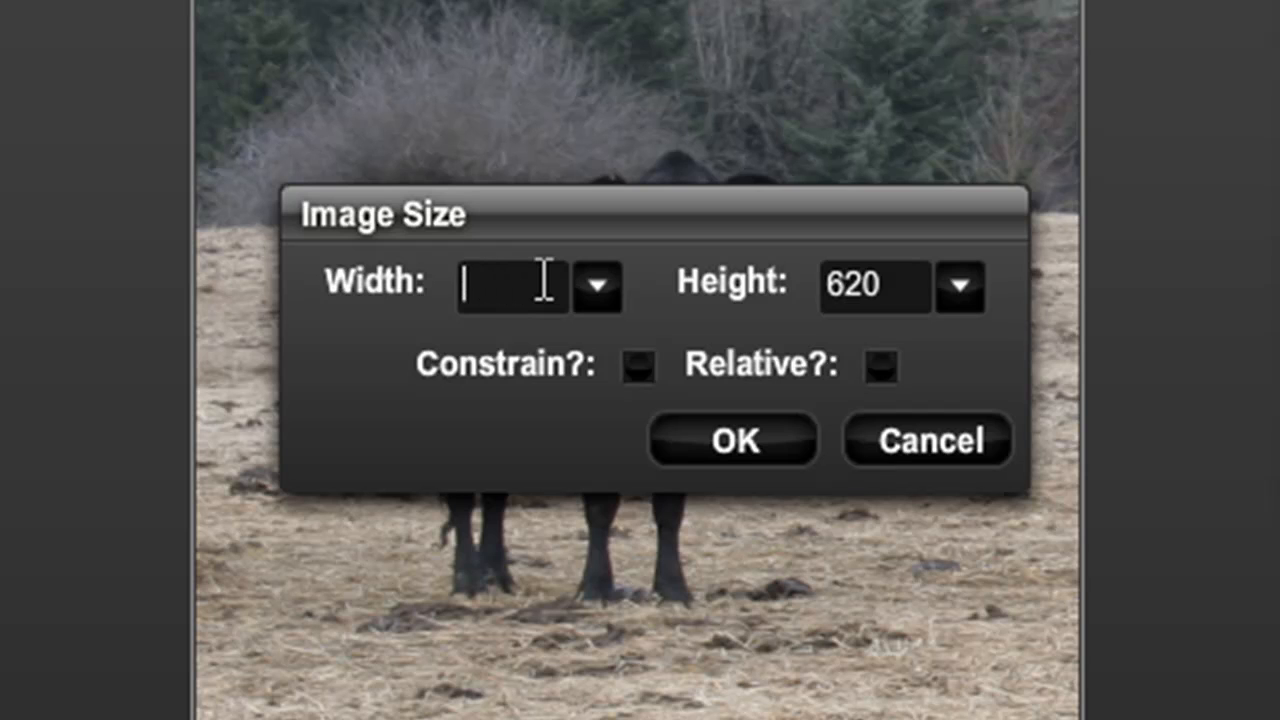
text(300)
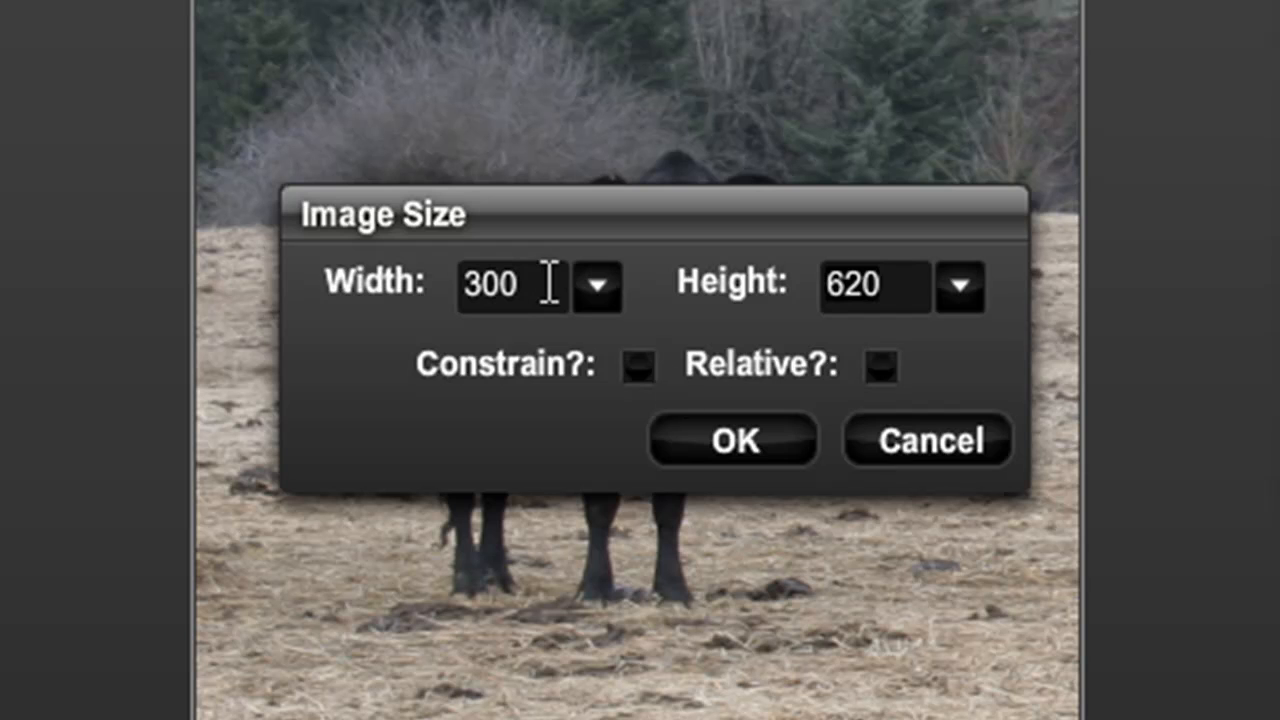
click(943, 458)
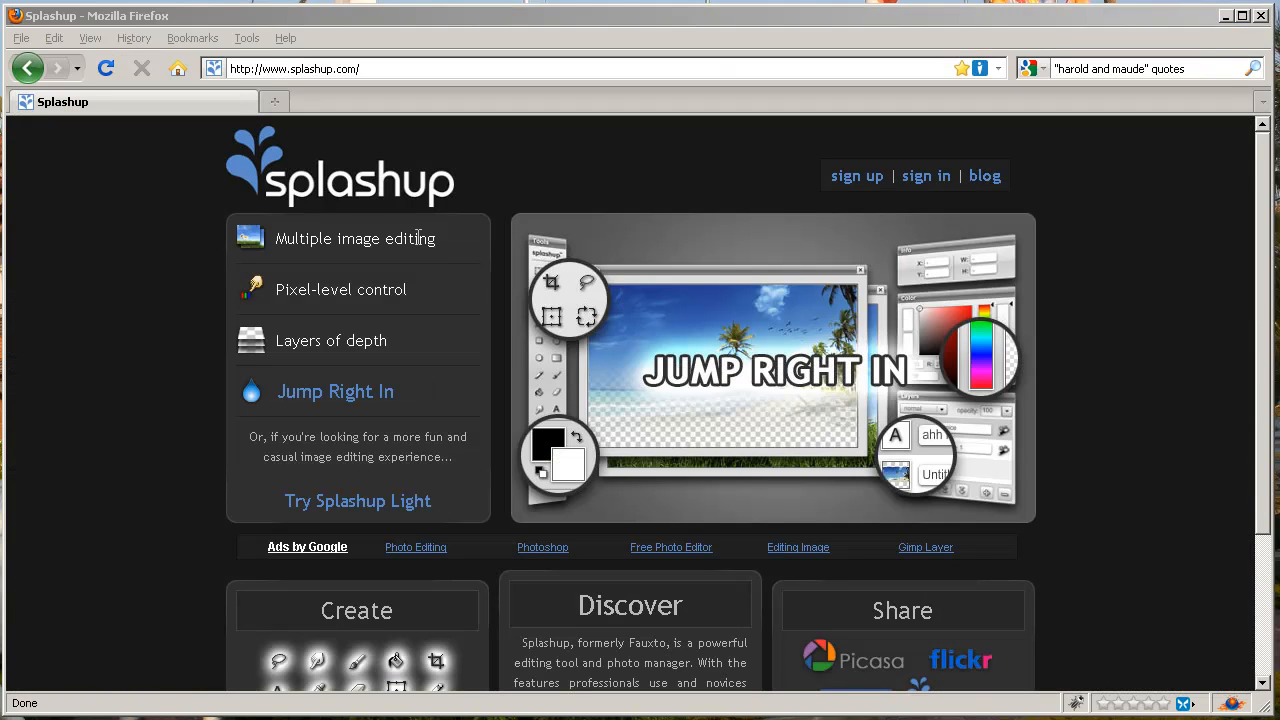
- Check the pixel dimensions of the Splashup logo on the website's home page in its image info
right_click(329, 190)
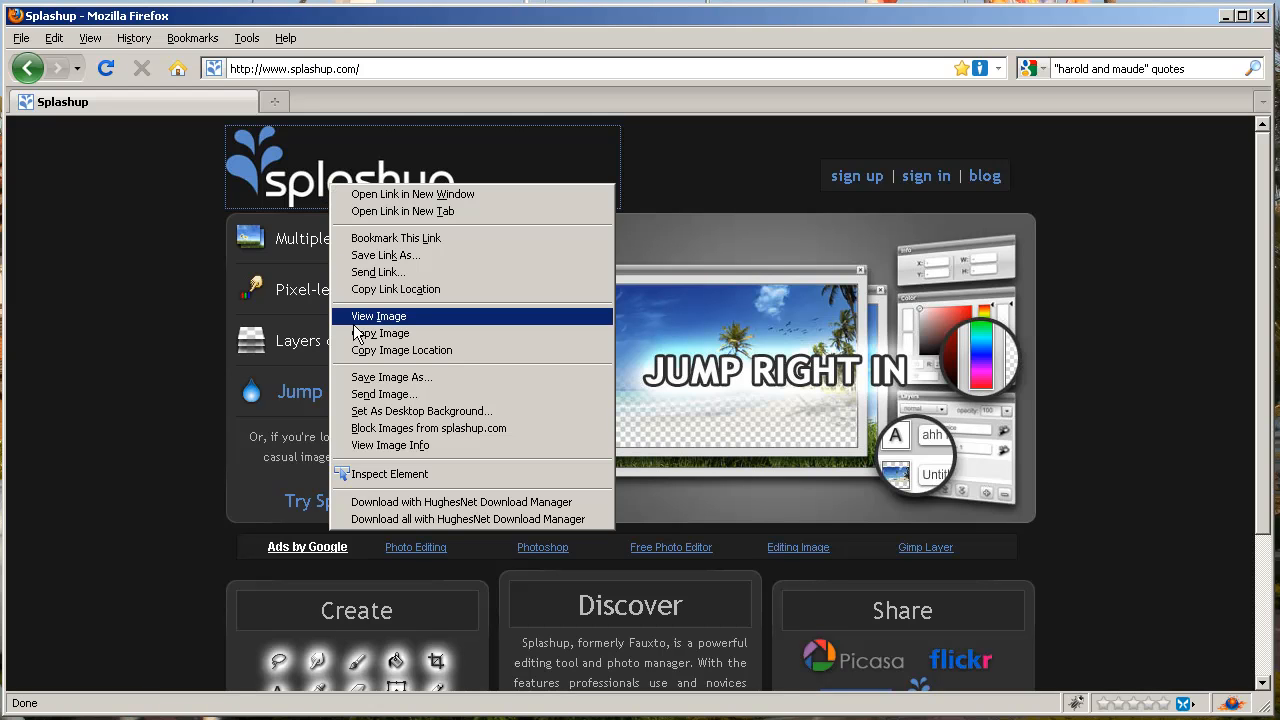
click(411, 449)
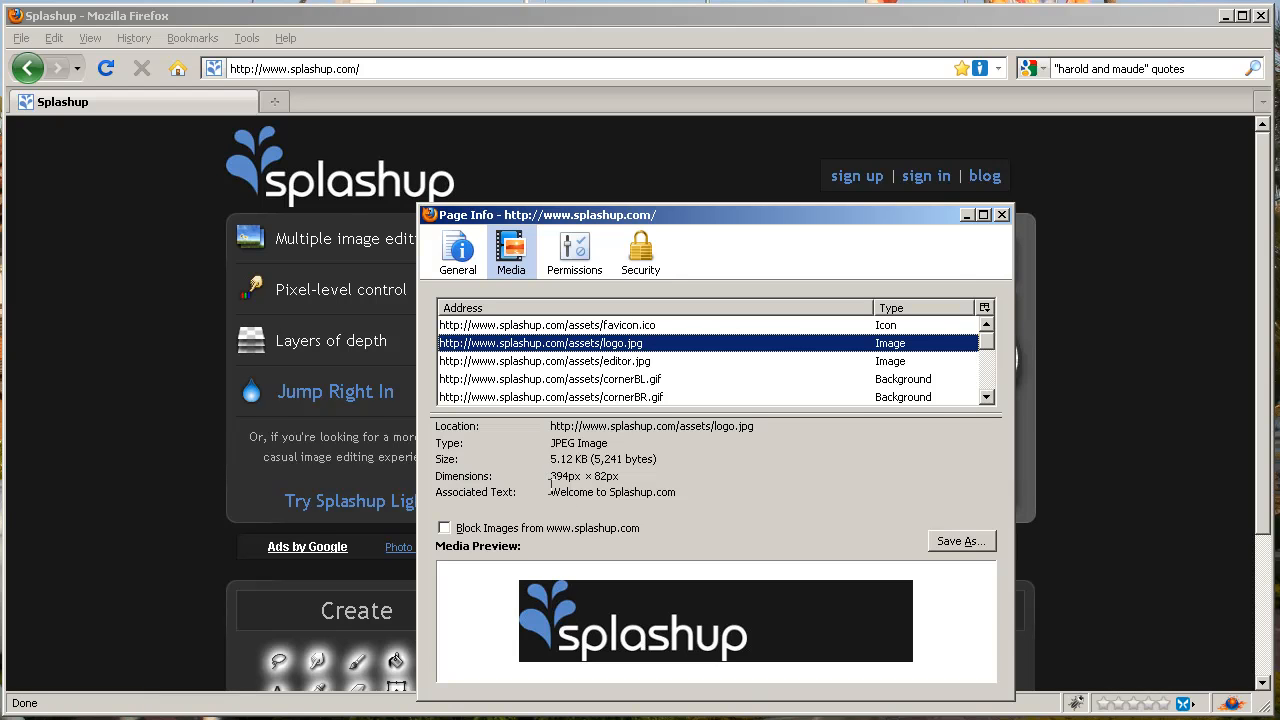
click(1001, 215)
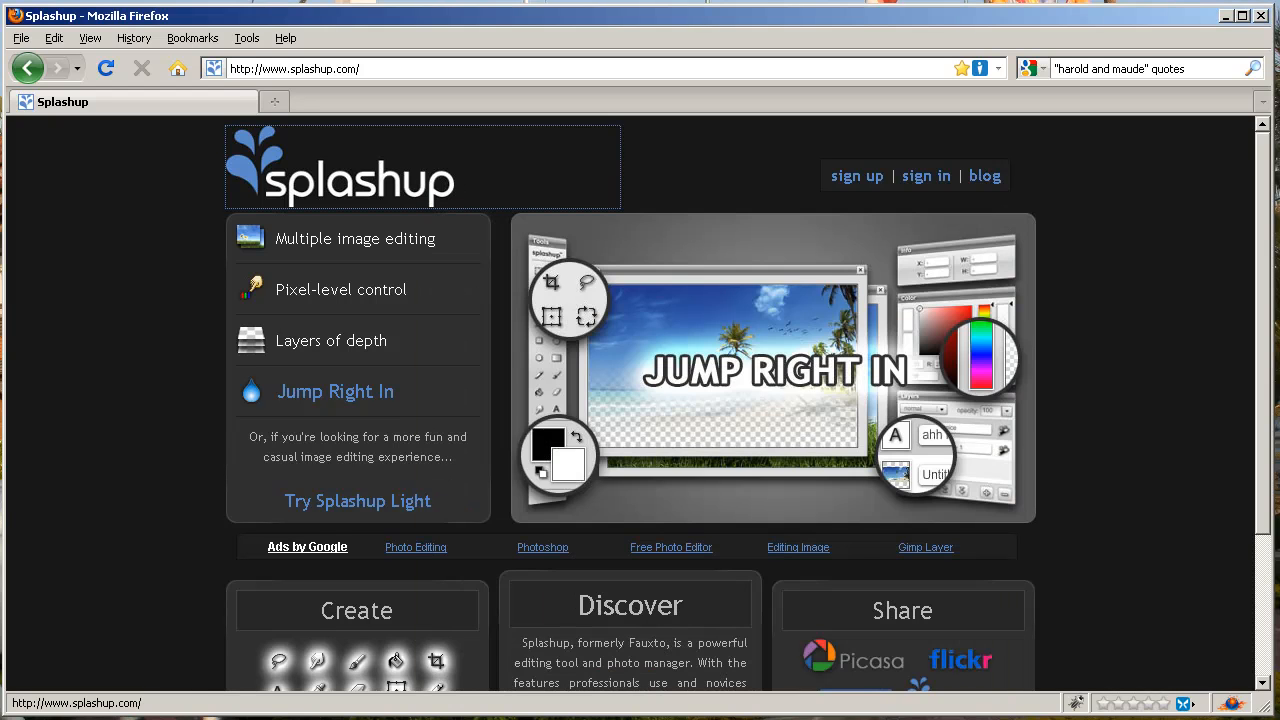
- Return to the Splashup editor window and resize the image to a width of 300 pixels with proportions constrained
drag(1279, 0, 326, 25)
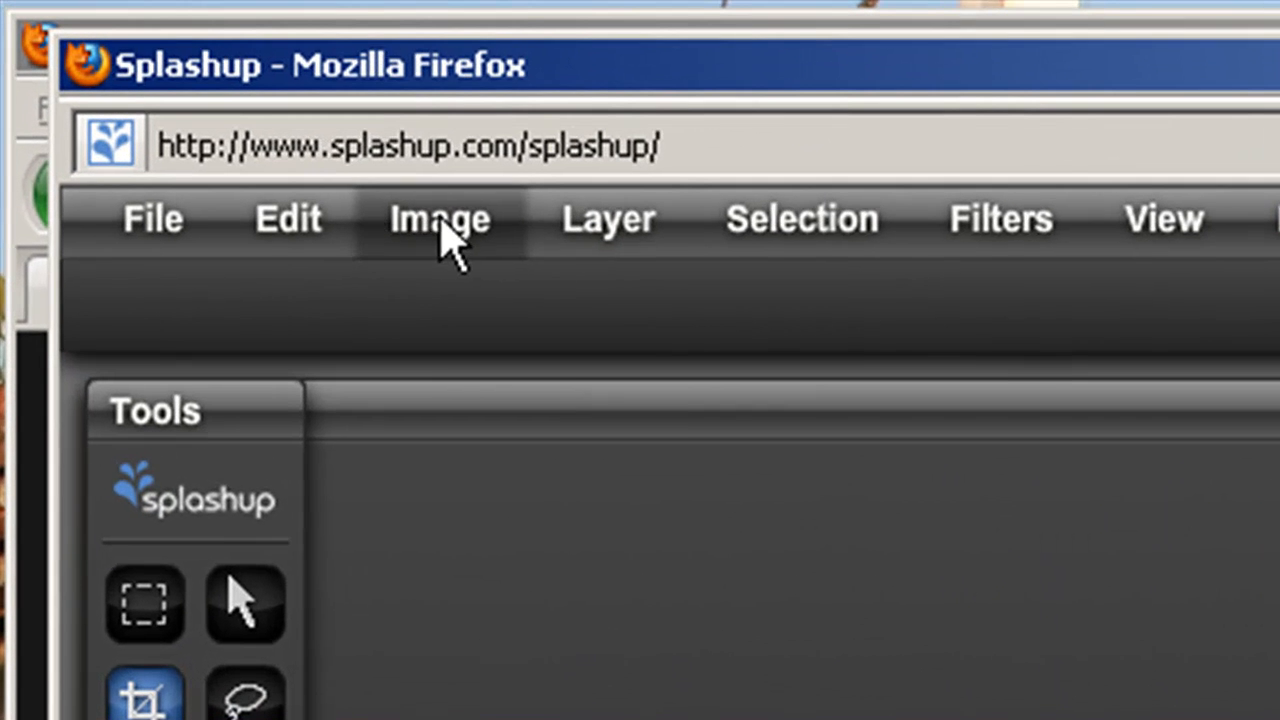
click(149, 74)
click(483, 306)
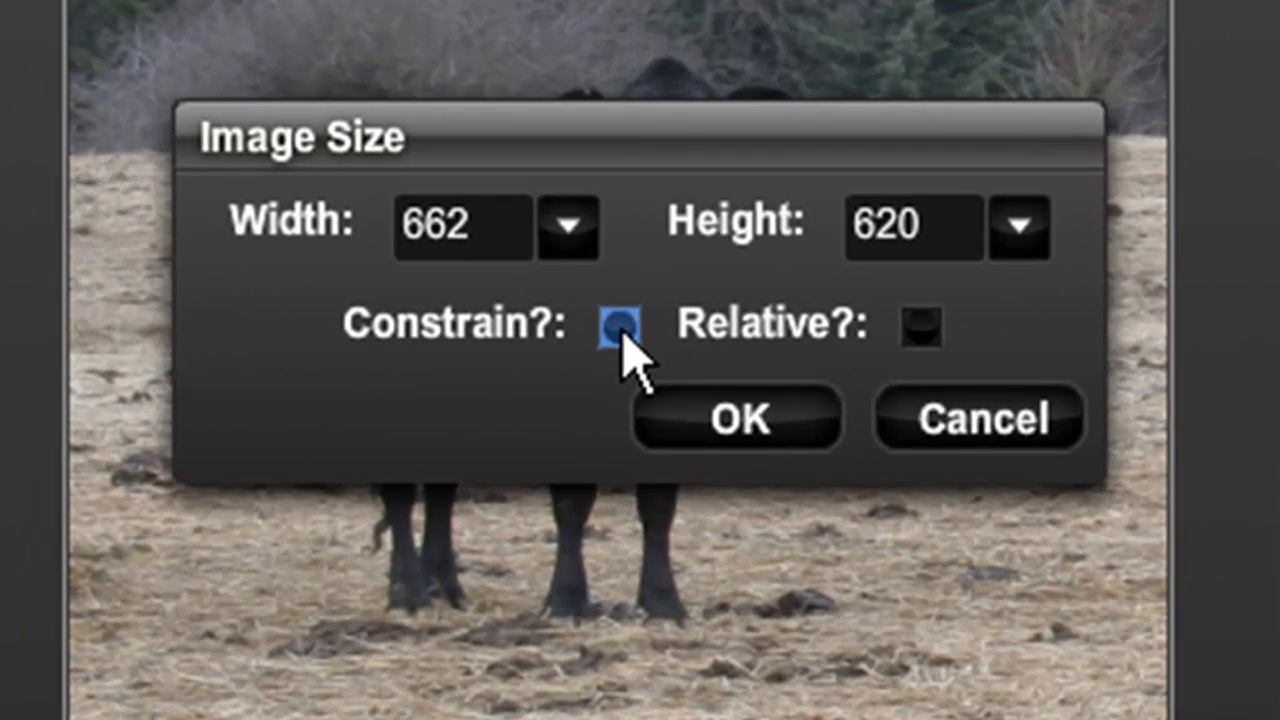
click(632, 386)
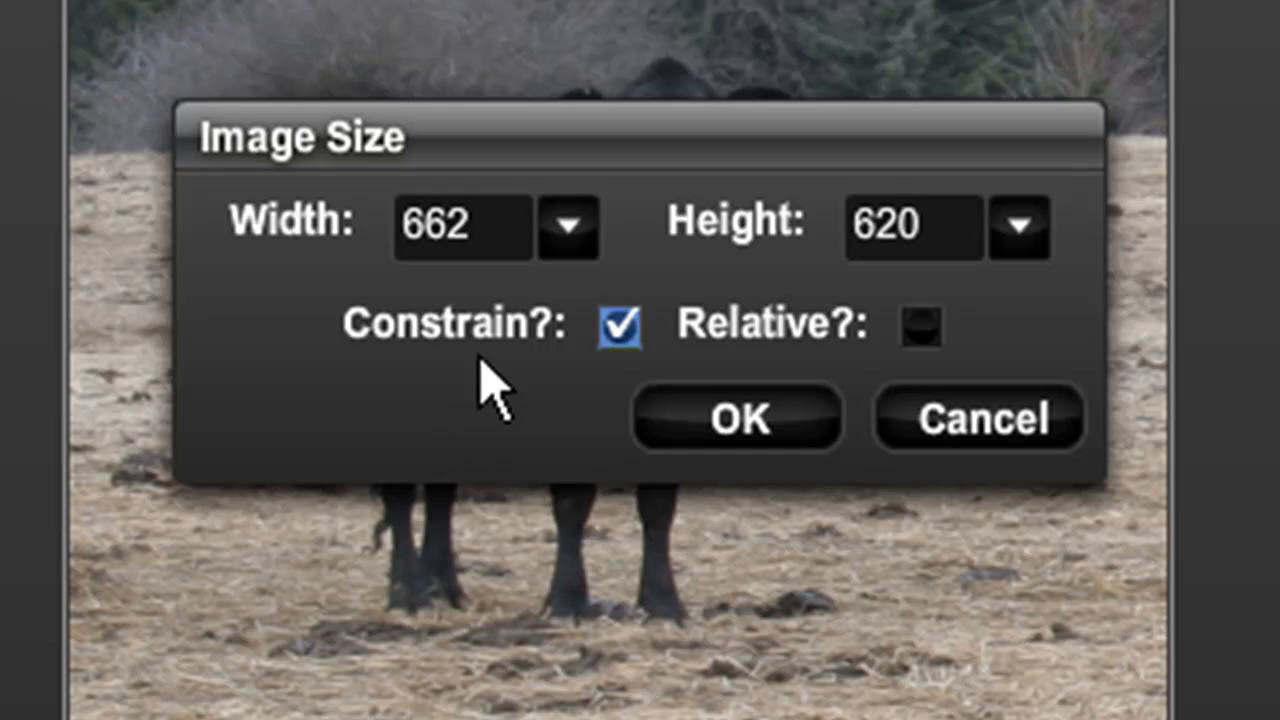
click(488, 222)
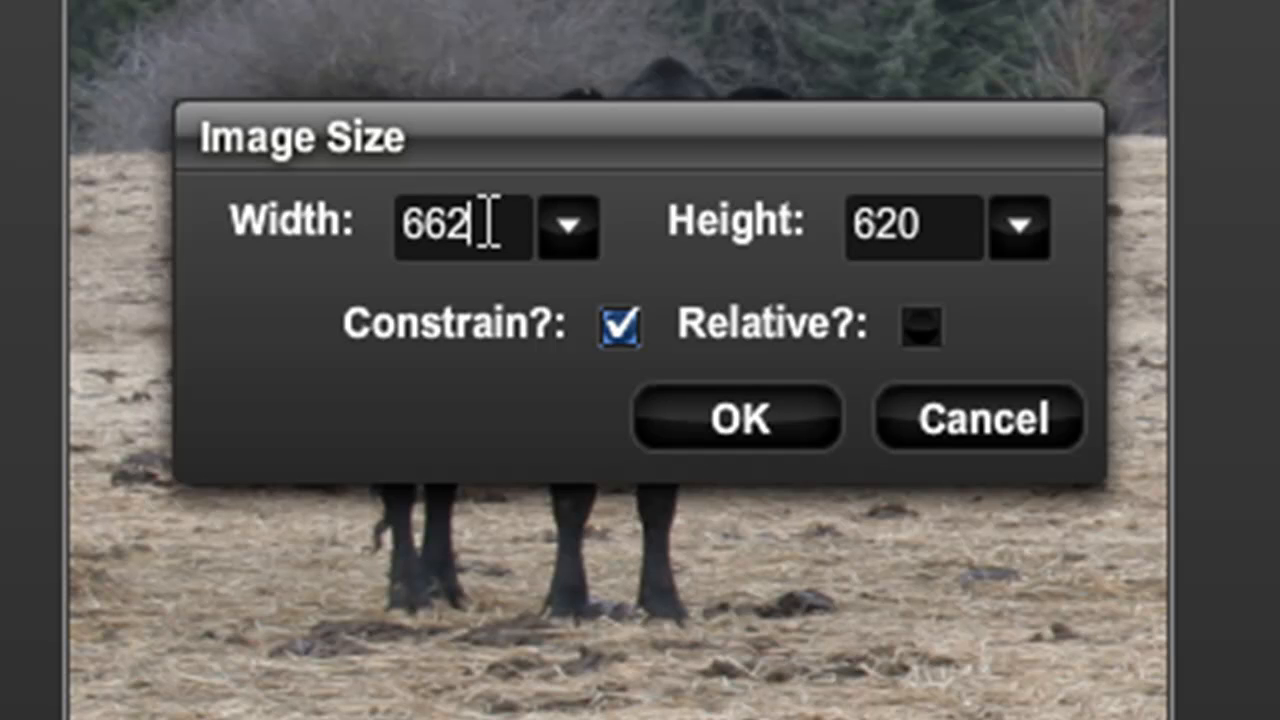
key(BackSpace)
key(BackSpace)
key(BackSpace)
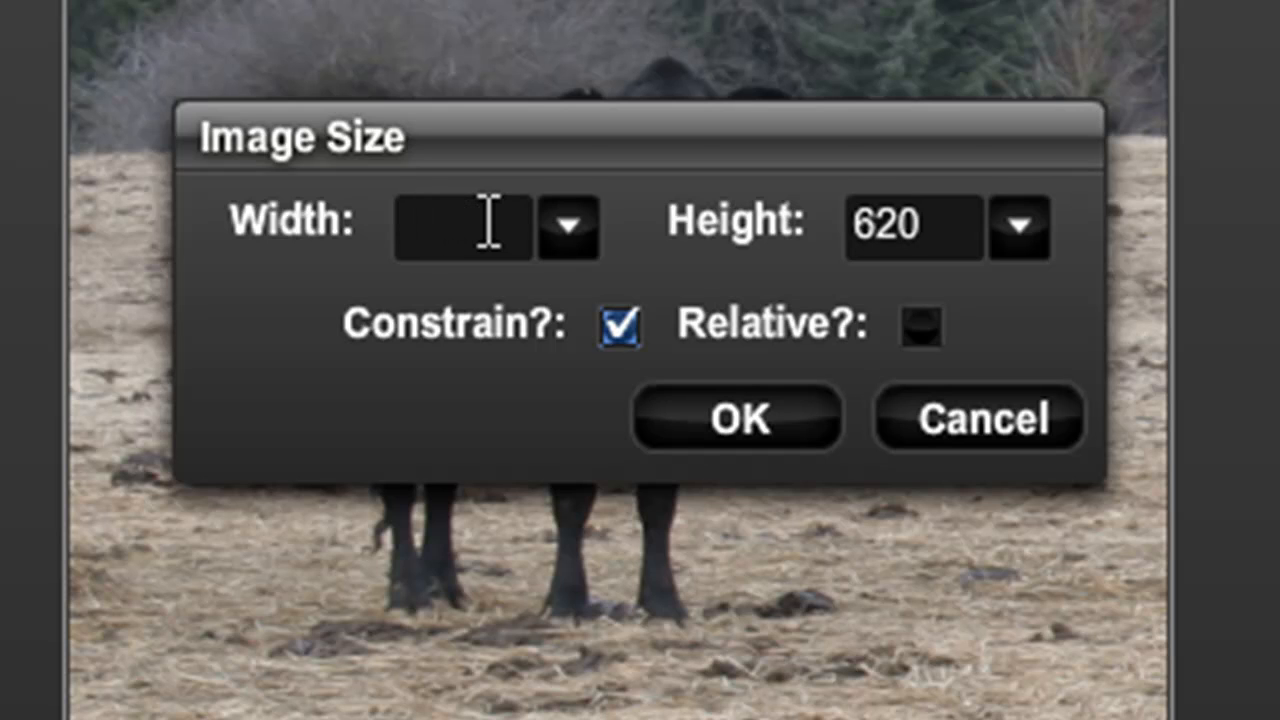
text(300)
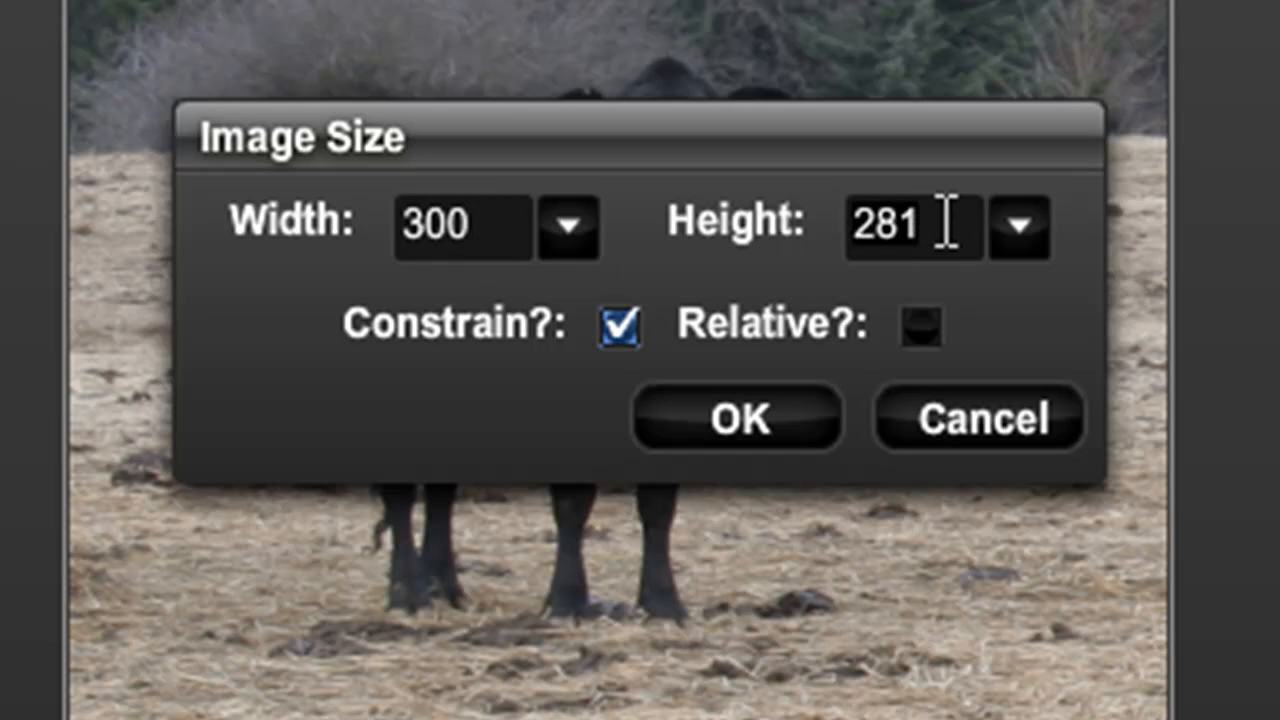
click(744, 422)
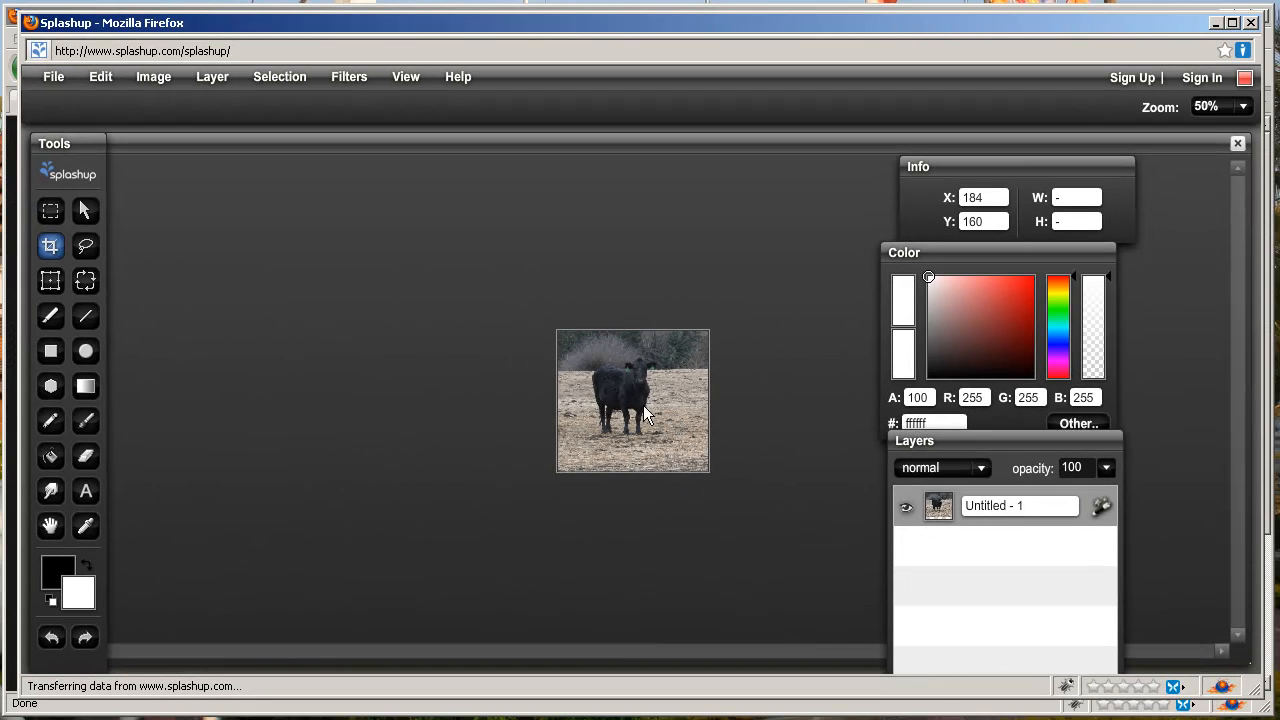
- Set the view zoom to 100% to inspect the resized cow image at actual size
click(408, 77)
mouse_move(429, 104)
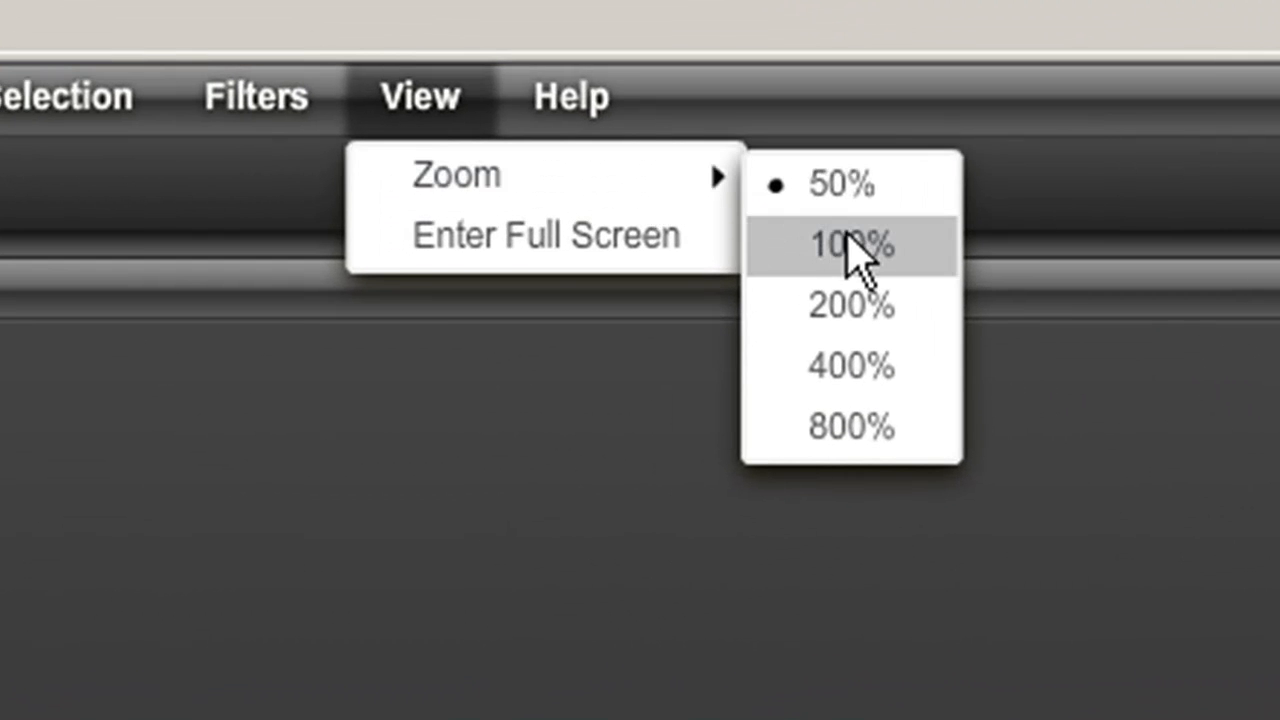
click(855, 247)
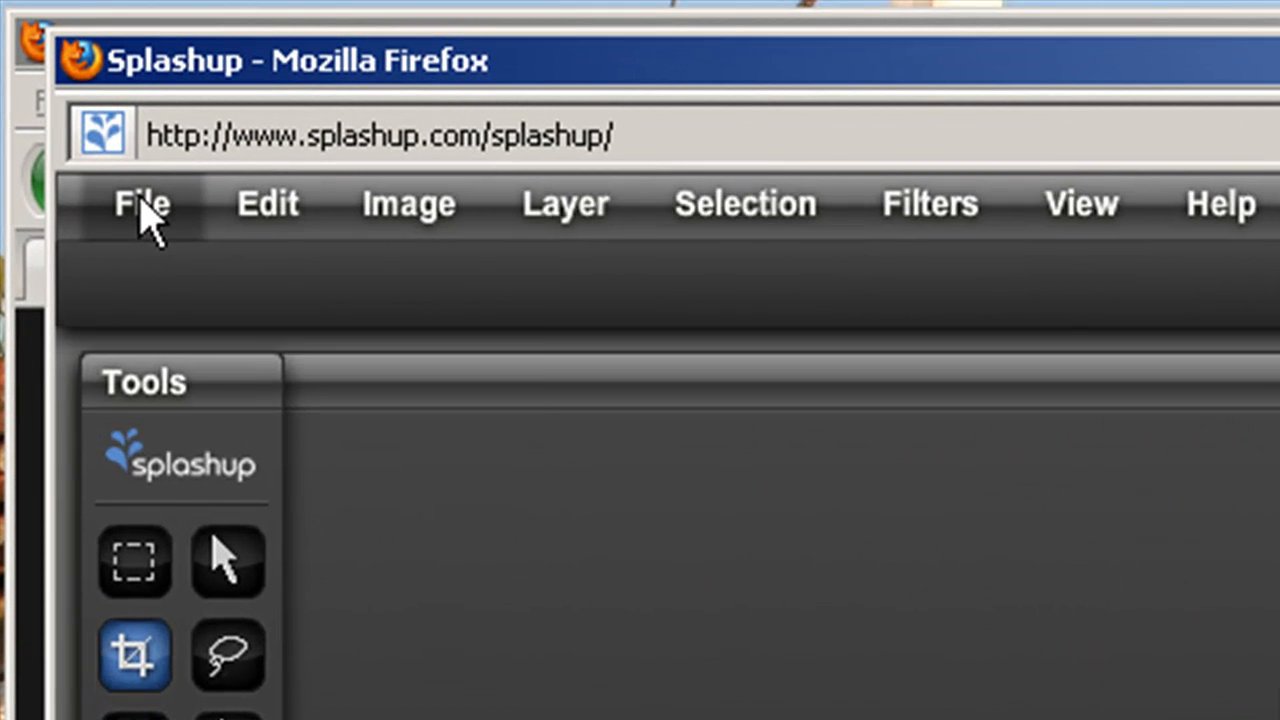
- Start saving the image to the computer as a jpg with quality 80 and update the compression preview
click(55, 77)
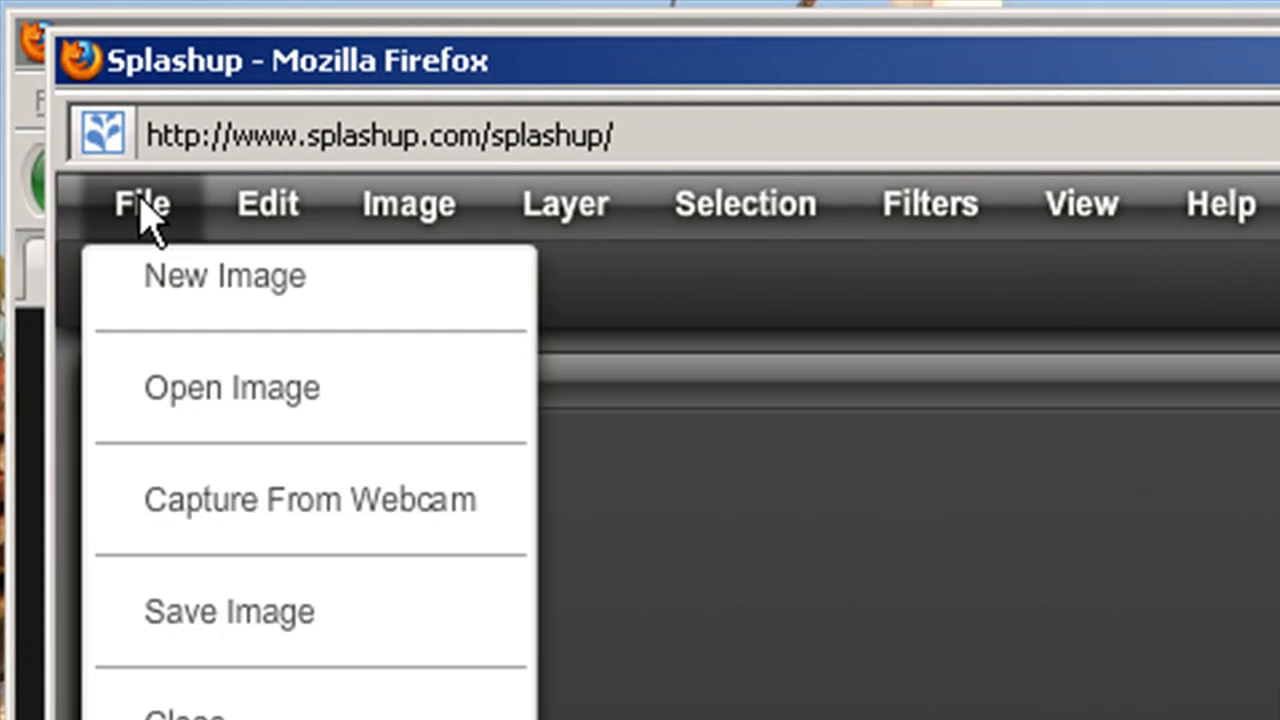
click(345, 620)
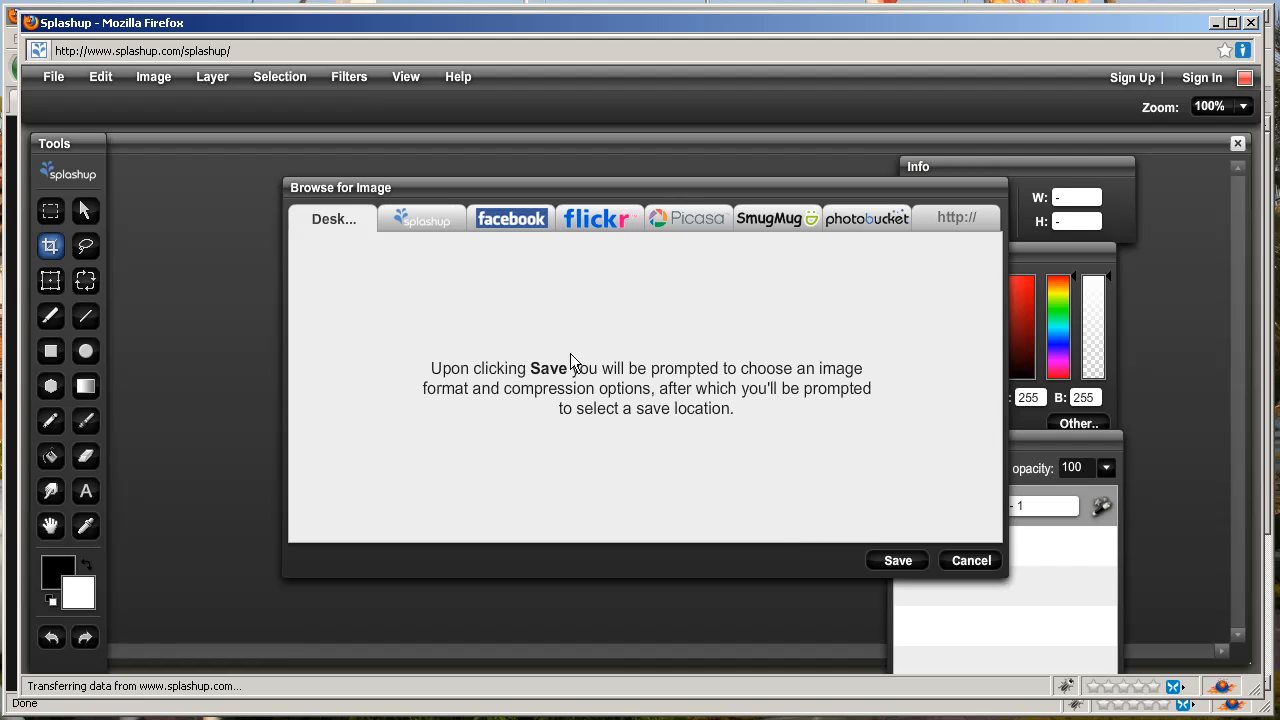
click(897, 560)
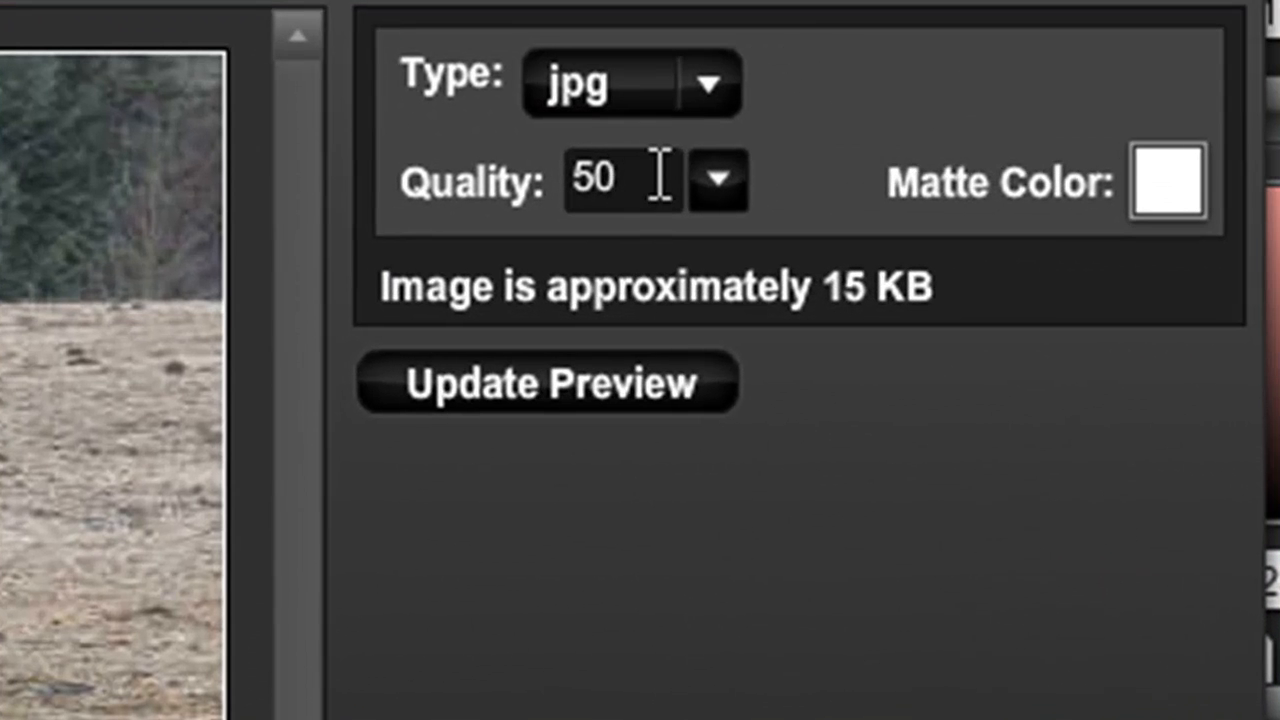
click(659, 175)
key(BackSpace)
key(BackSpace)
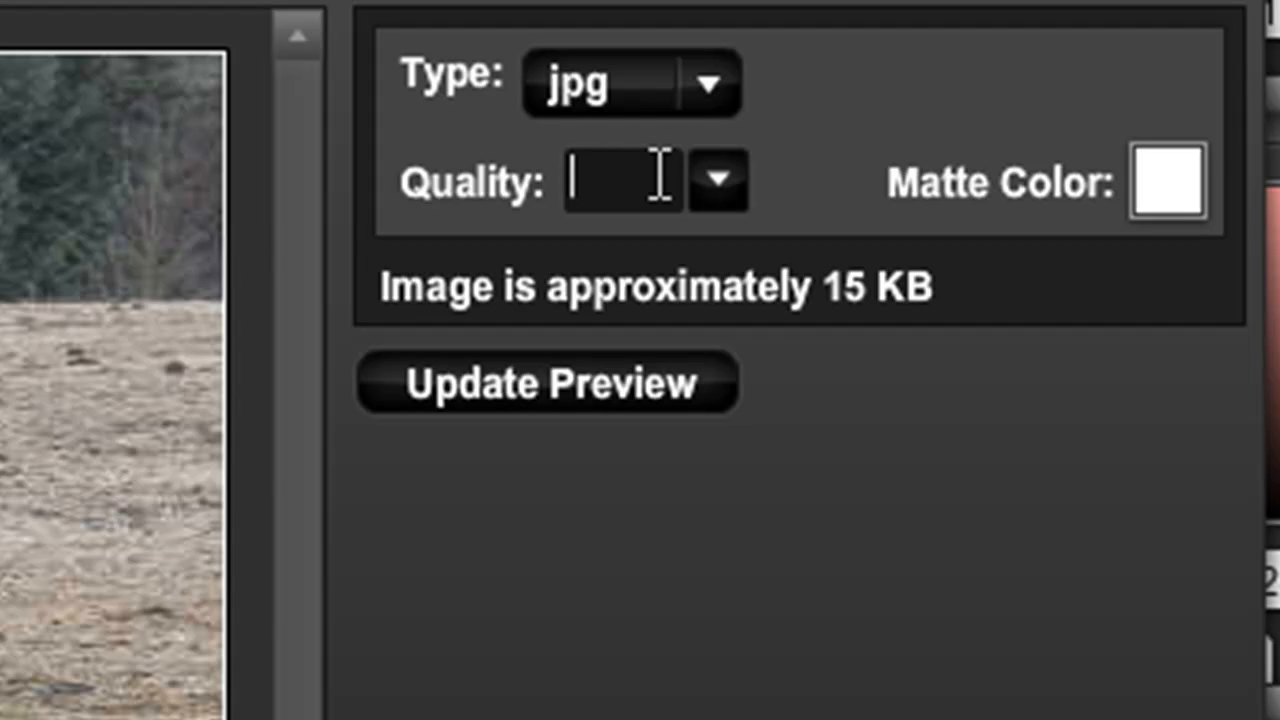
text(80)
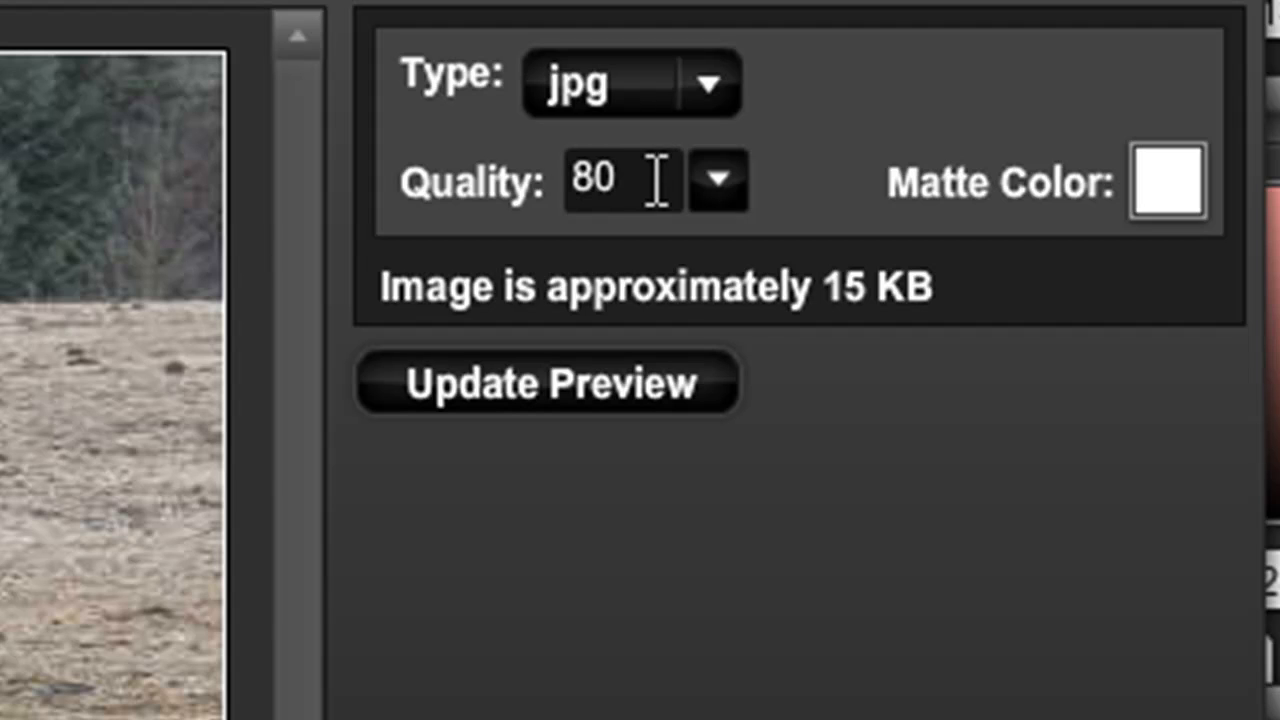
click(590, 385)
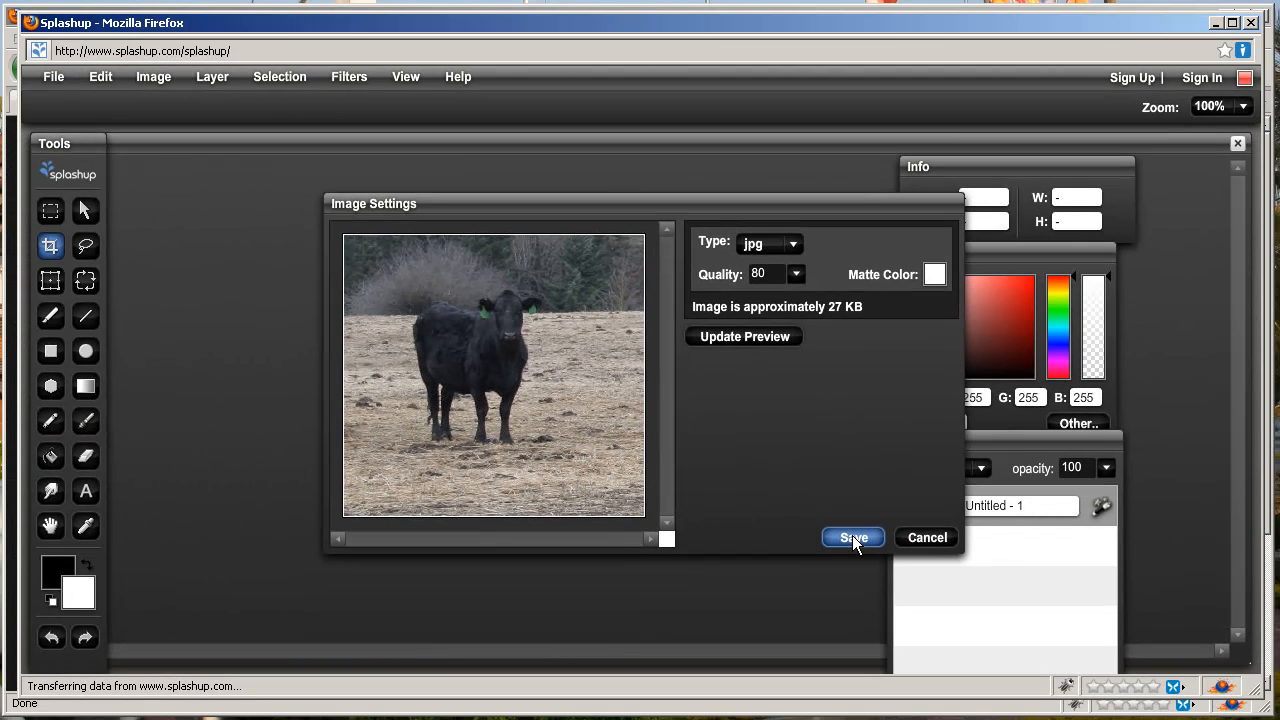
- Save the compressed image to the Desktop as _mg_8398-300px.jpg and dismiss the completion message
click(853, 538)
drag(603, 86, 589, 136)
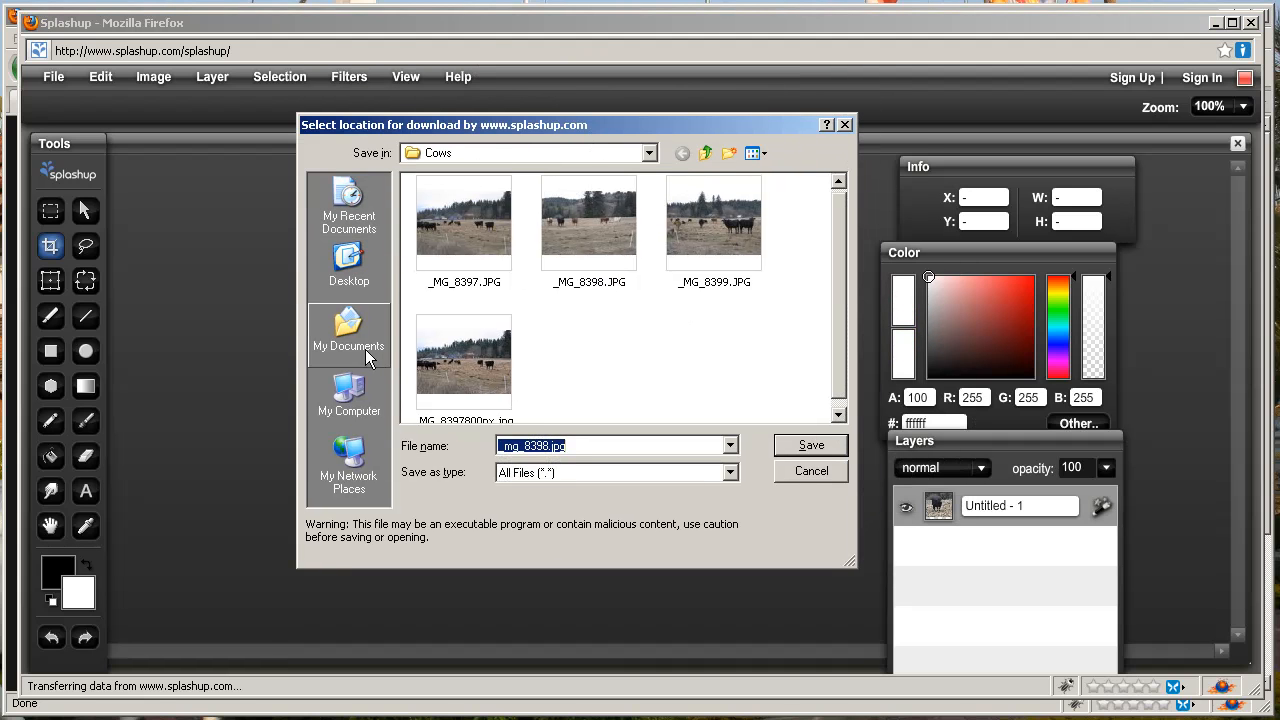
click(352, 266)
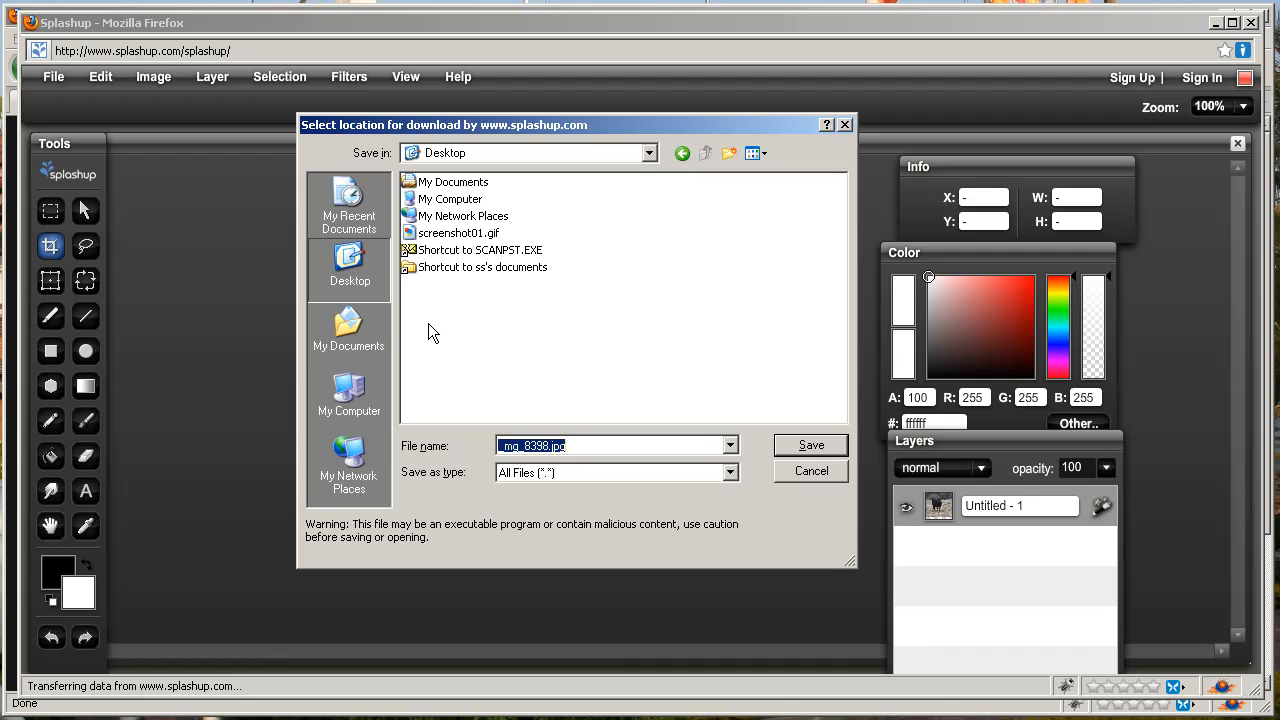
click(358, 332)
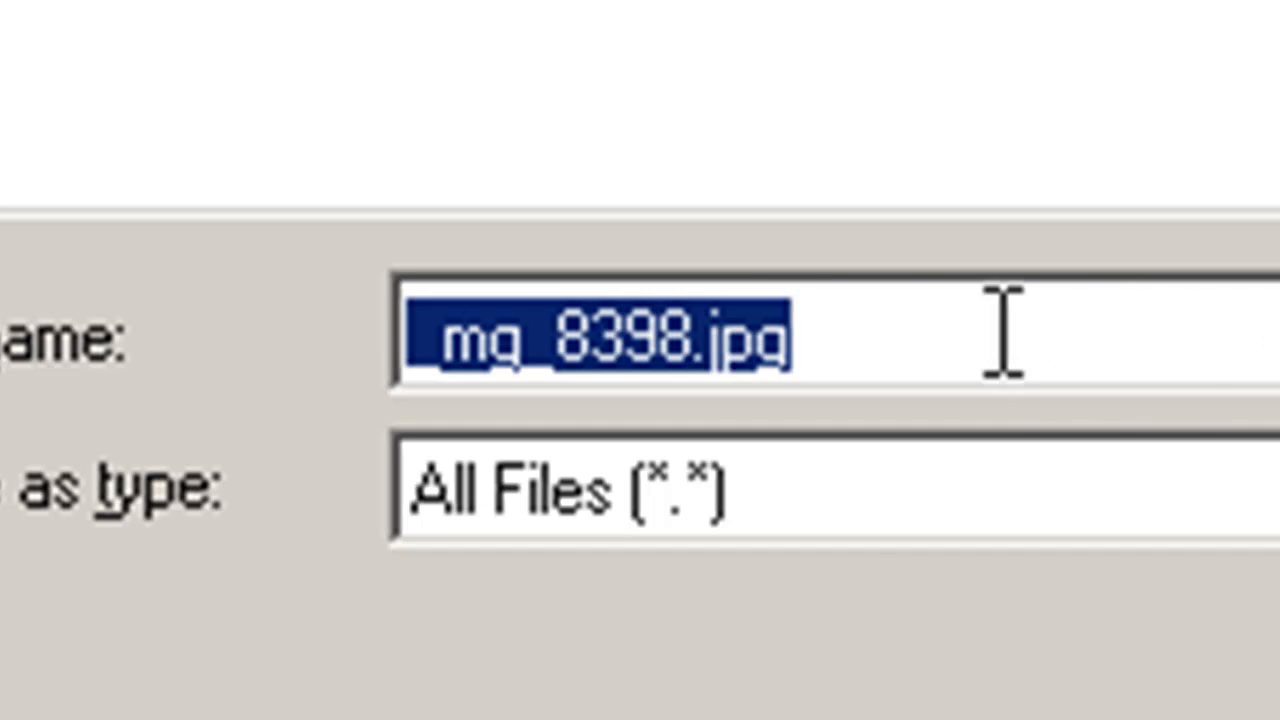
click(704, 333)
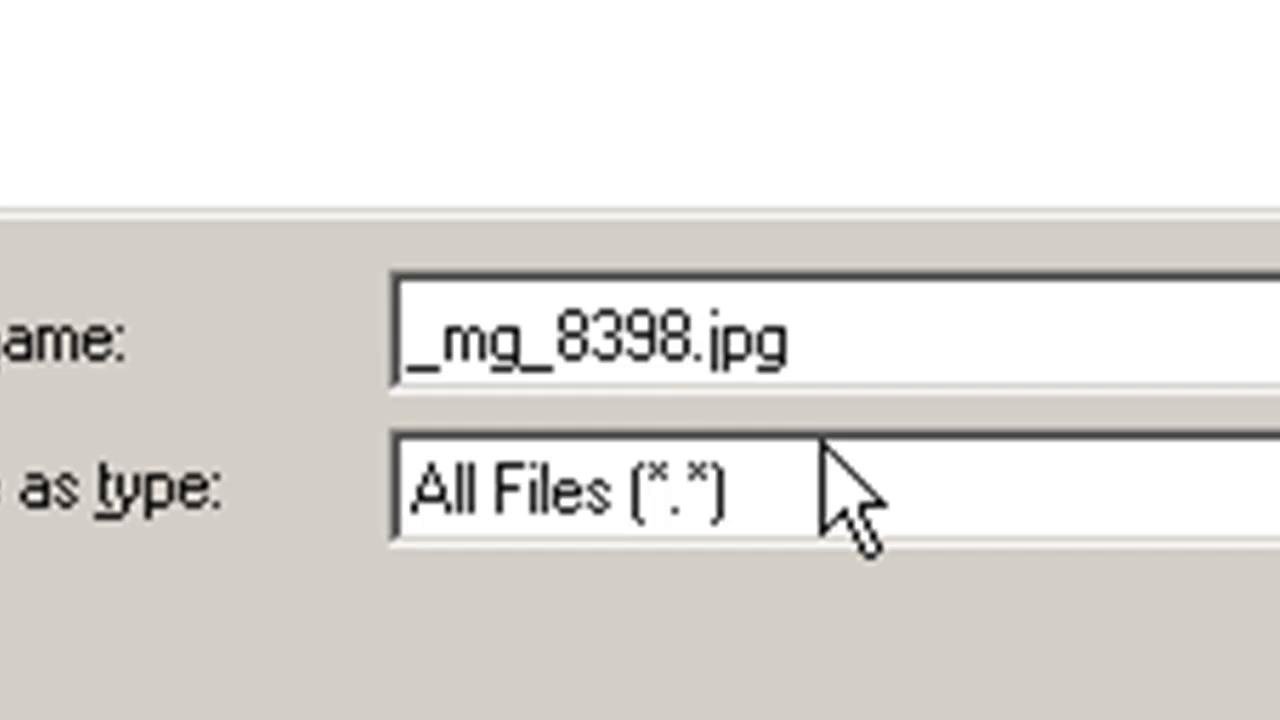
text(-)
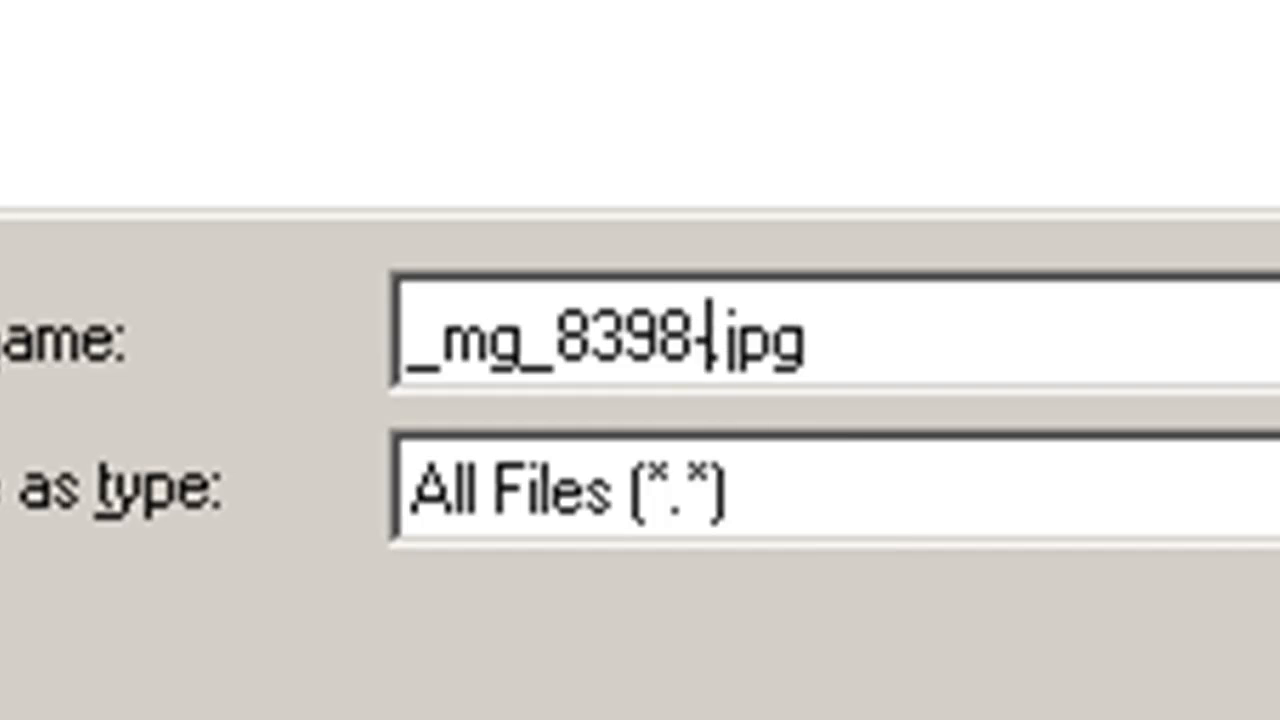
text(300px)
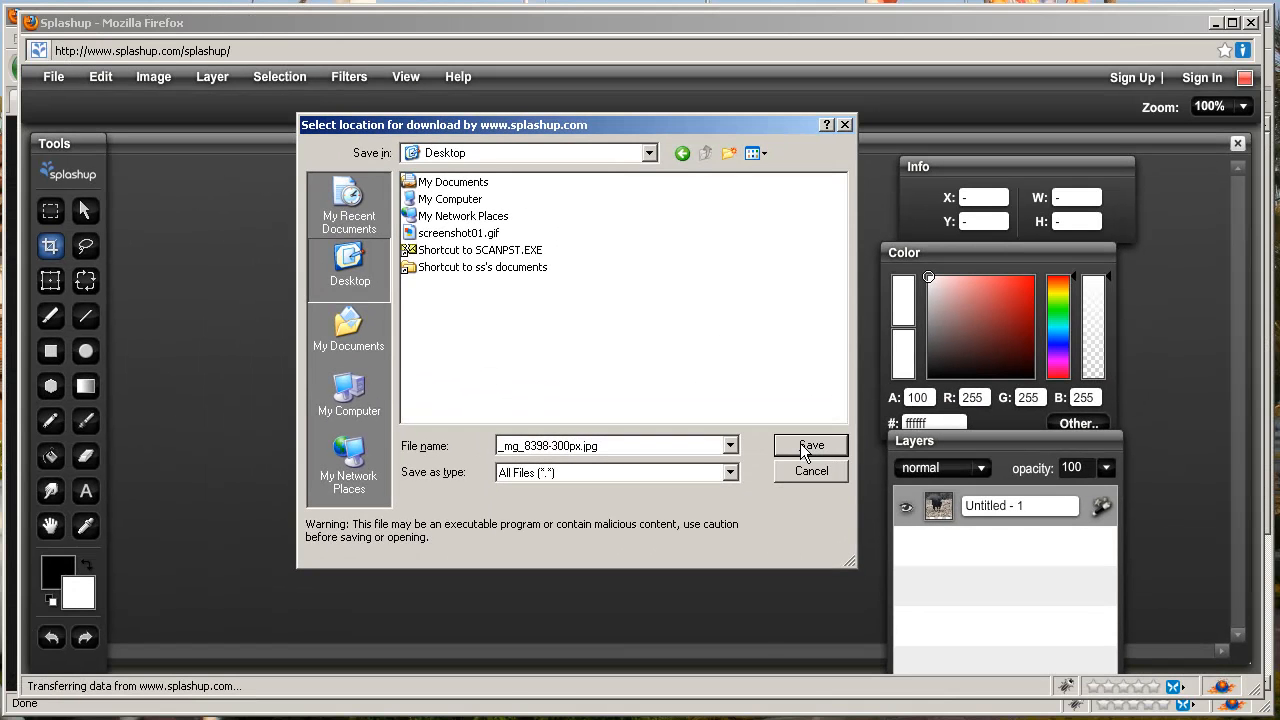
click(801, 446)
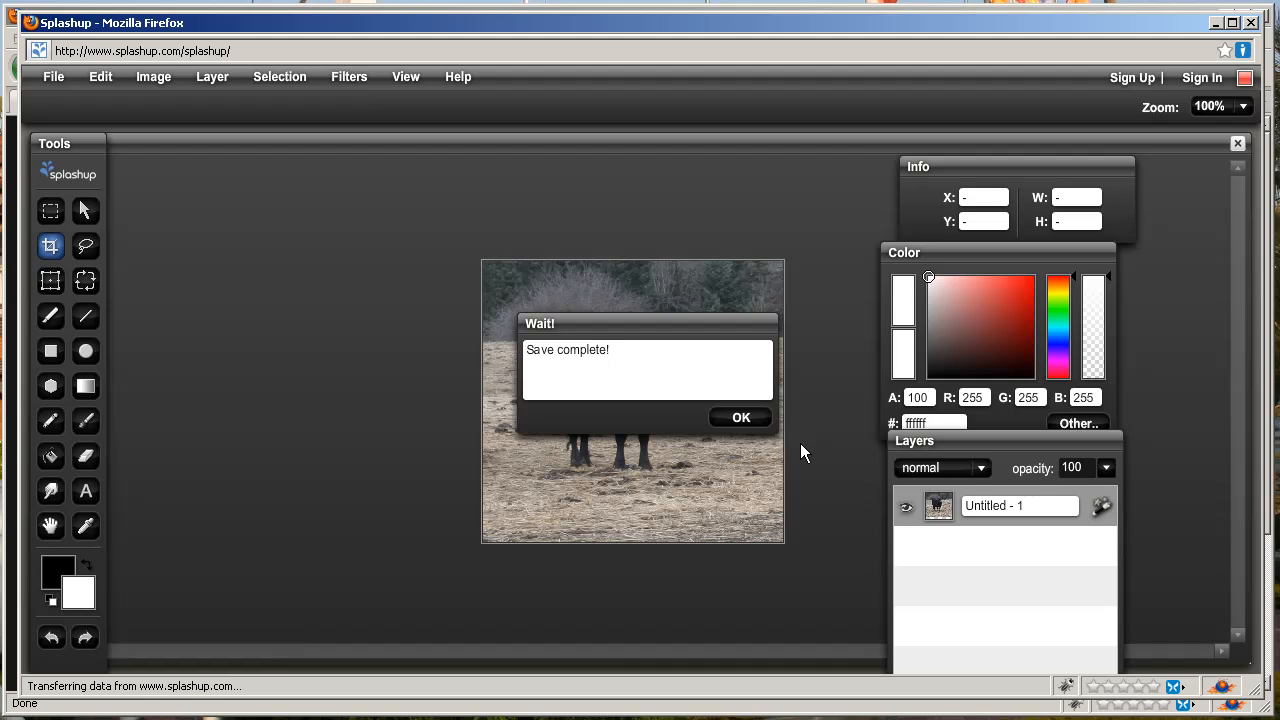
click(751, 415)
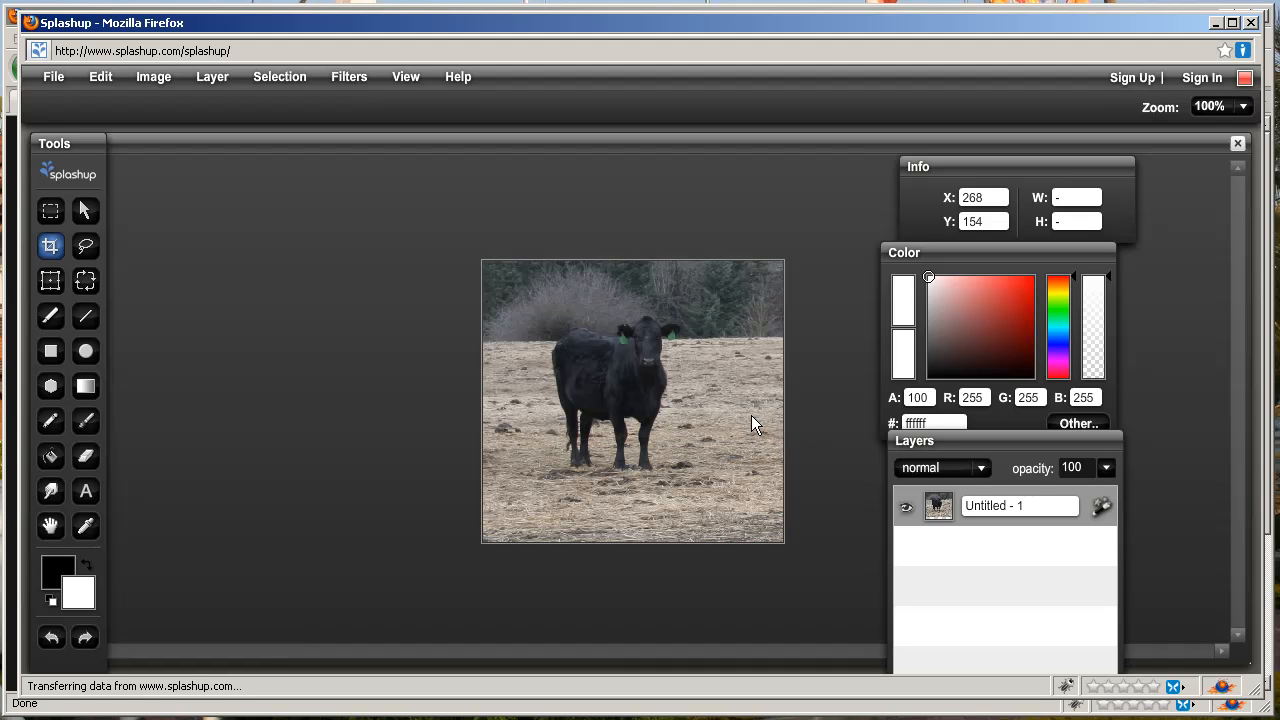